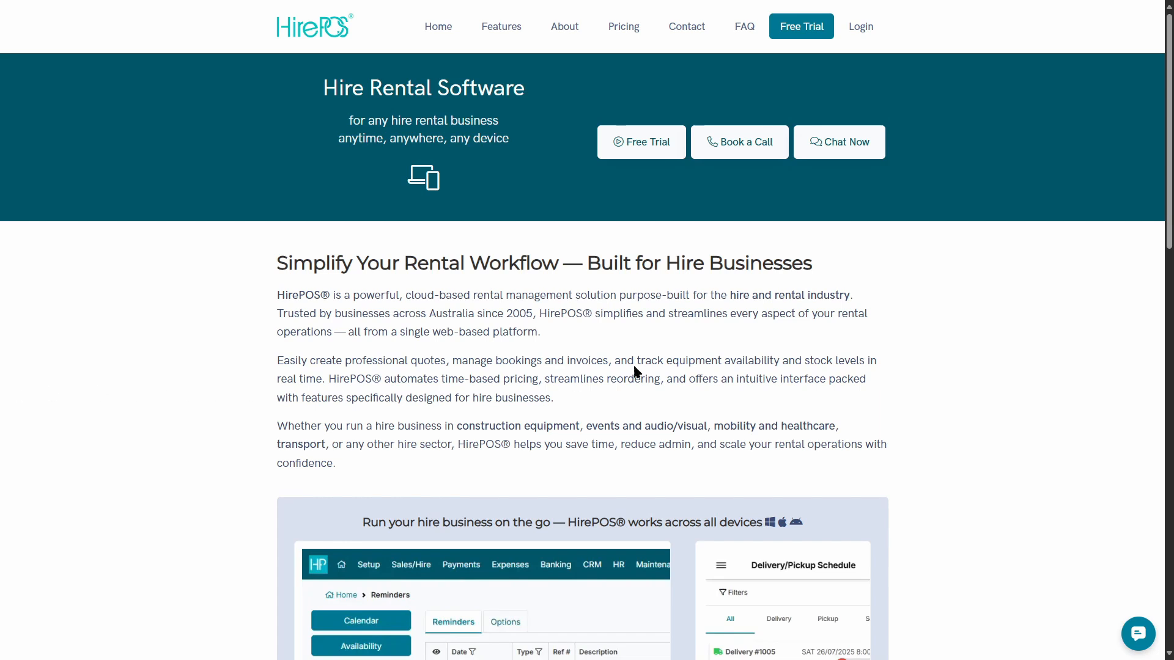
# Sign in to the HirePOS account with the password.
pyautogui.click(862, 31)
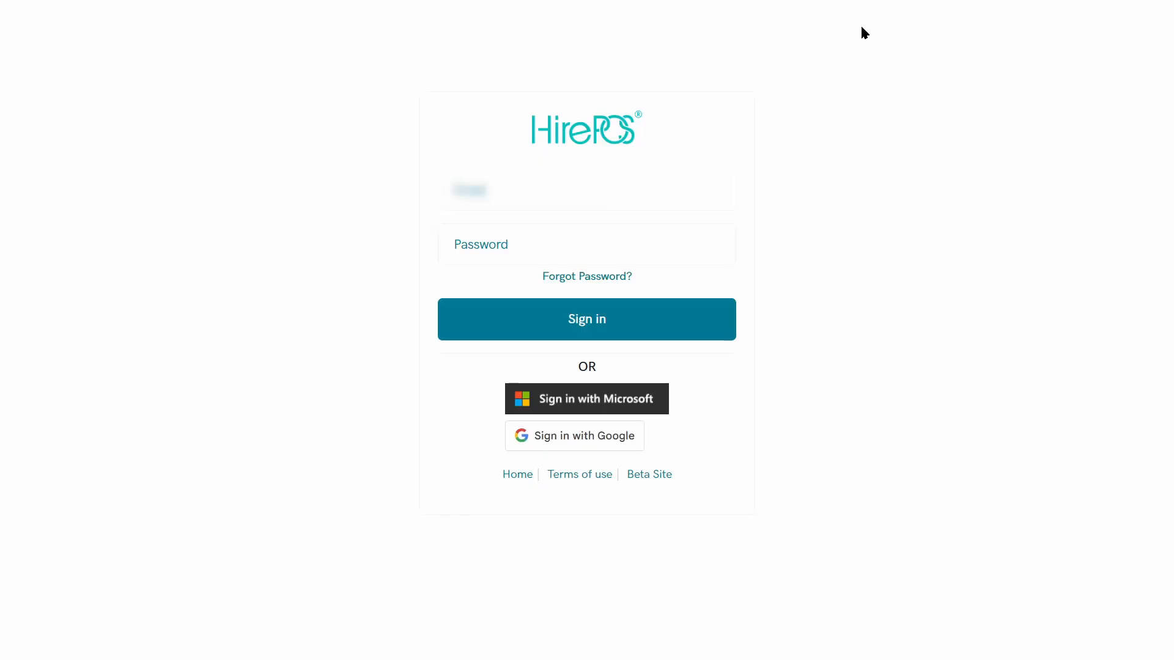
pyautogui.click(524, 244)
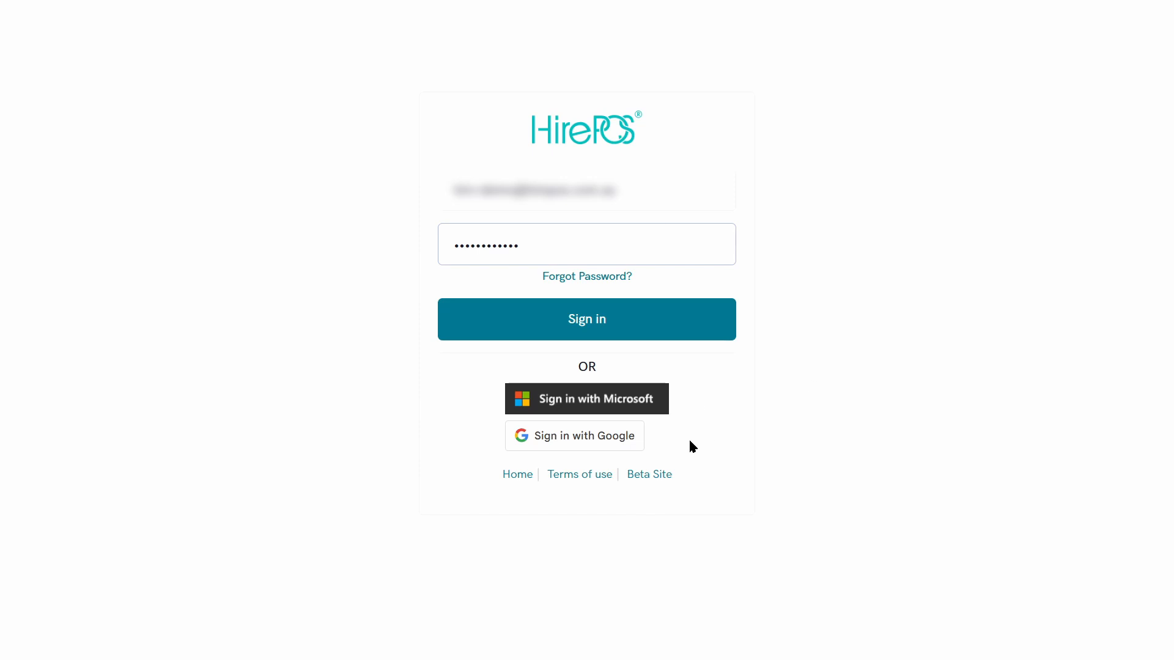
pyautogui.click(669, 329)
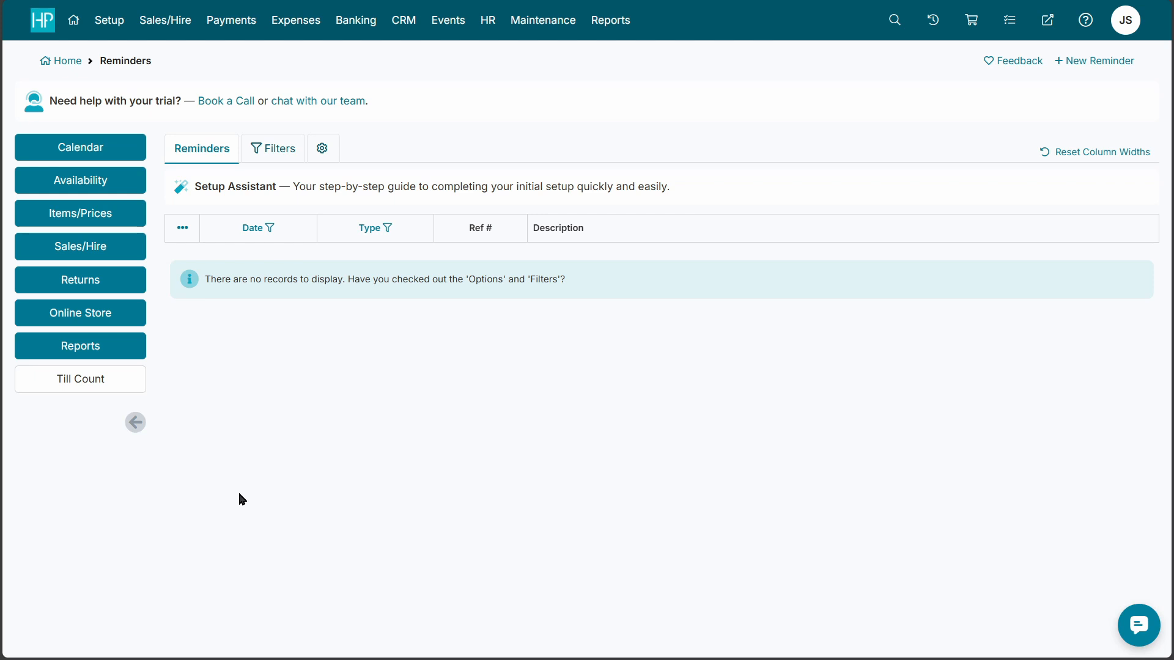
# Go to Sales/Hire > Customer Overview, dismissing the empty customer search results.
pyautogui.click(173, 29)
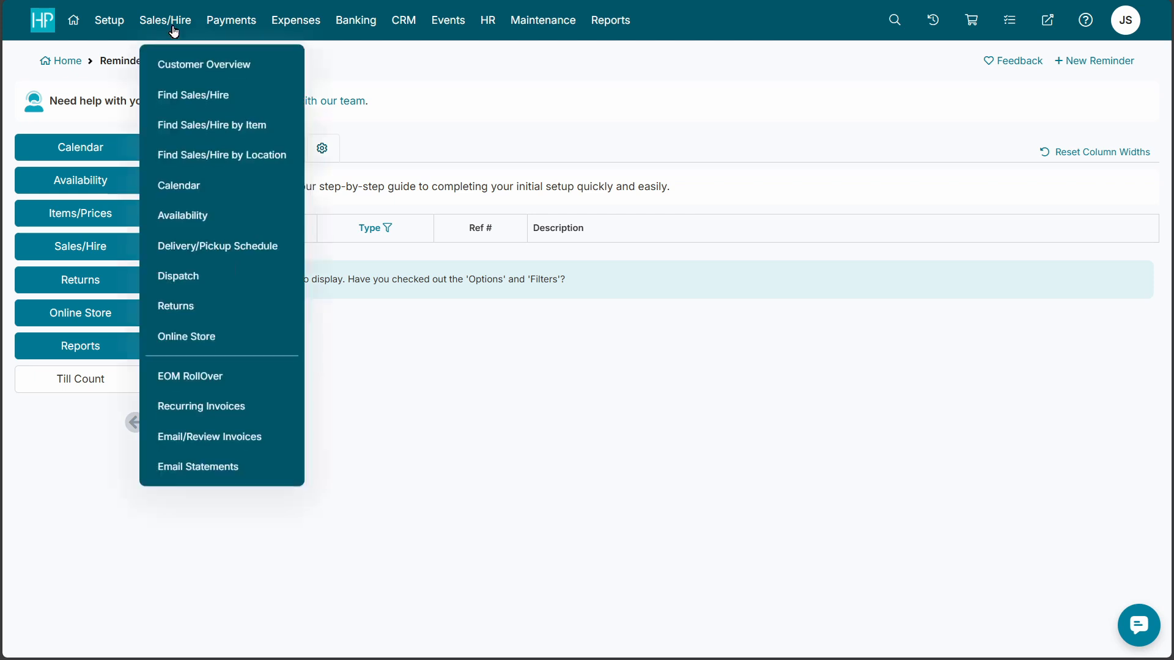
pyautogui.click(192, 61)
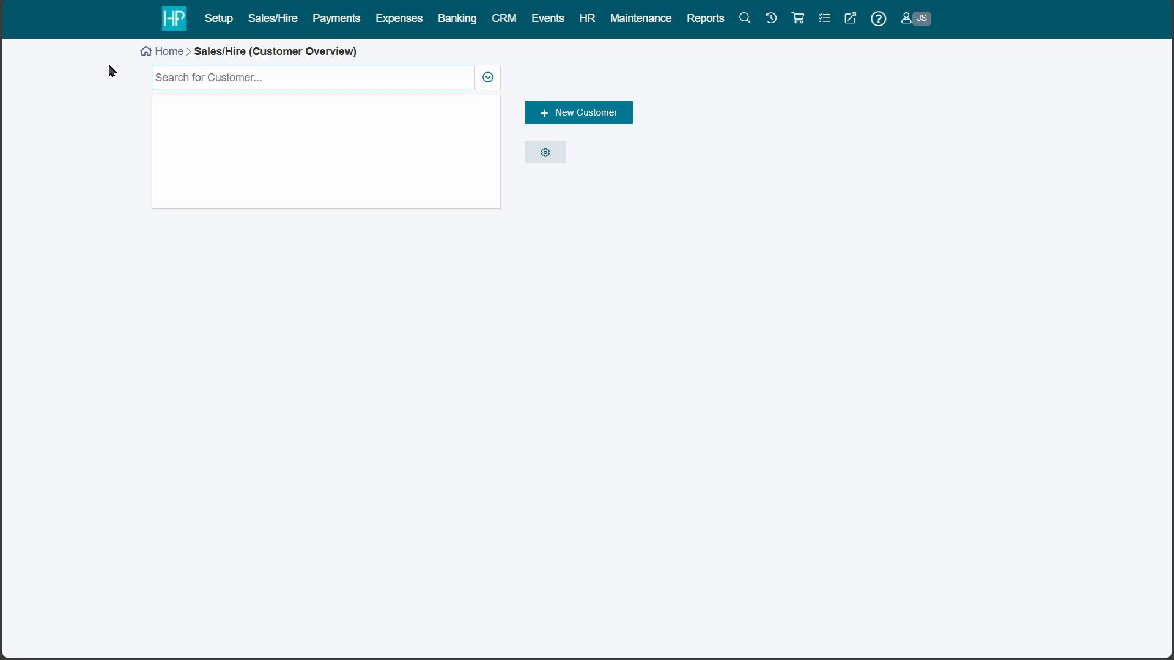
pyautogui.click(490, 79)
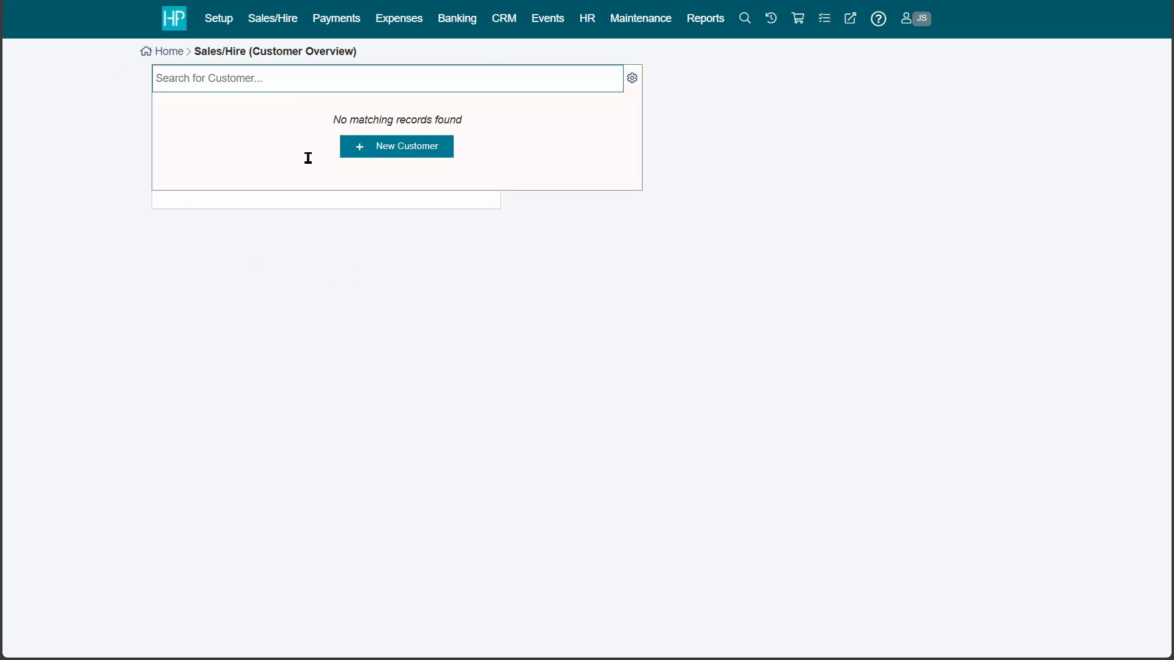
pyautogui.click(526, 324)
# Start a new customer named 'Test Company' and enter the contact's first and last name.
pyautogui.click(573, 117)
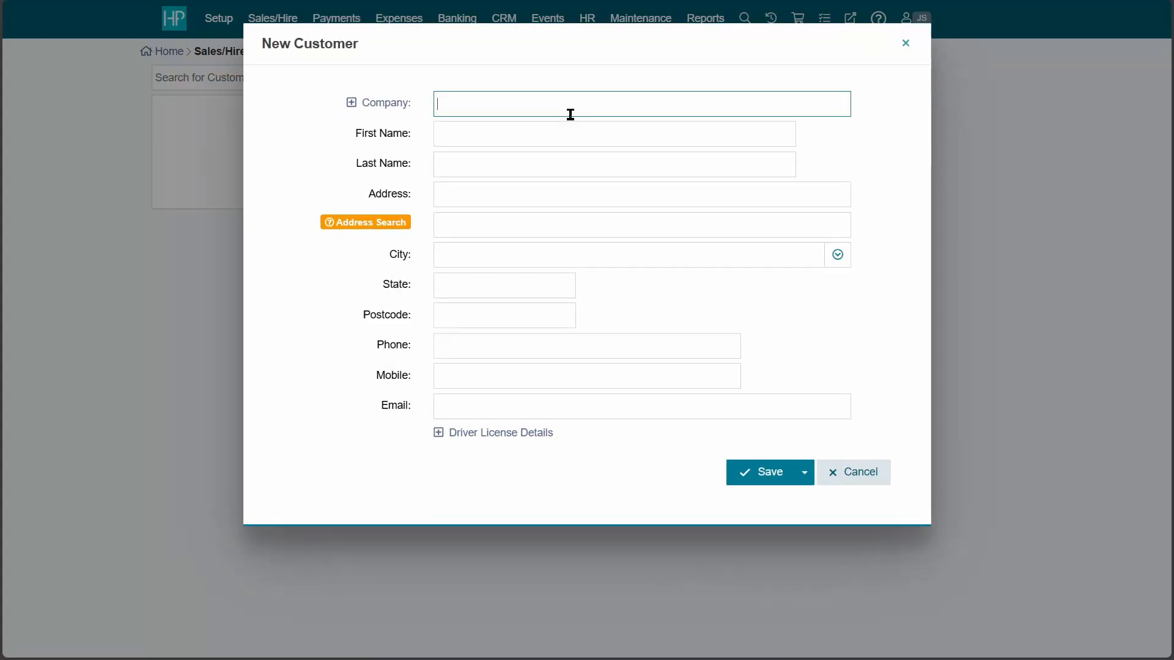
pyautogui.write('Test Company')
pyautogui.click(479, 126)
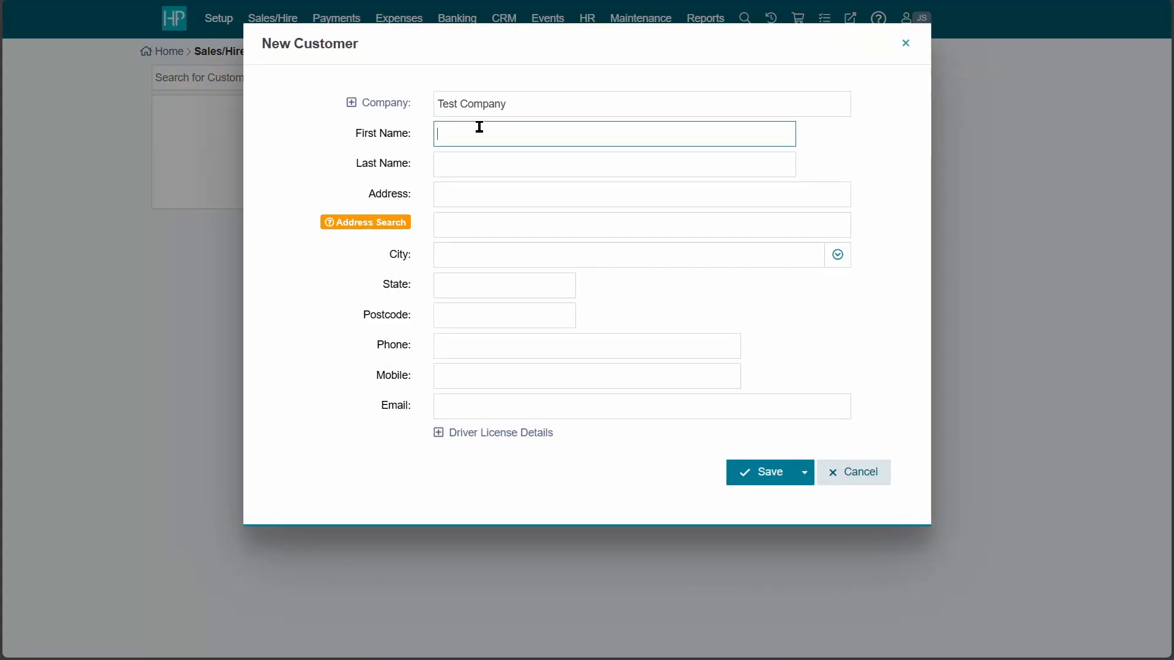
pyautogui.write('John')
pyautogui.press('Tab')
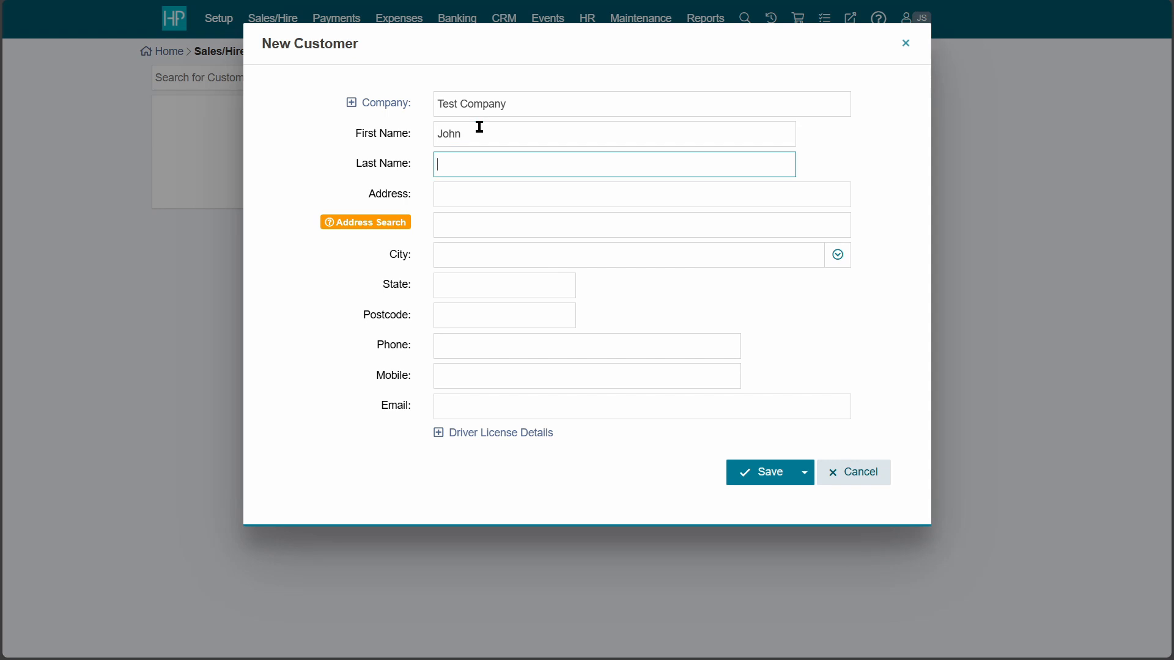
pyautogui.write('Smith')
# Fill in the customer's street address, city, state and postcode.
pyautogui.press('Tab')
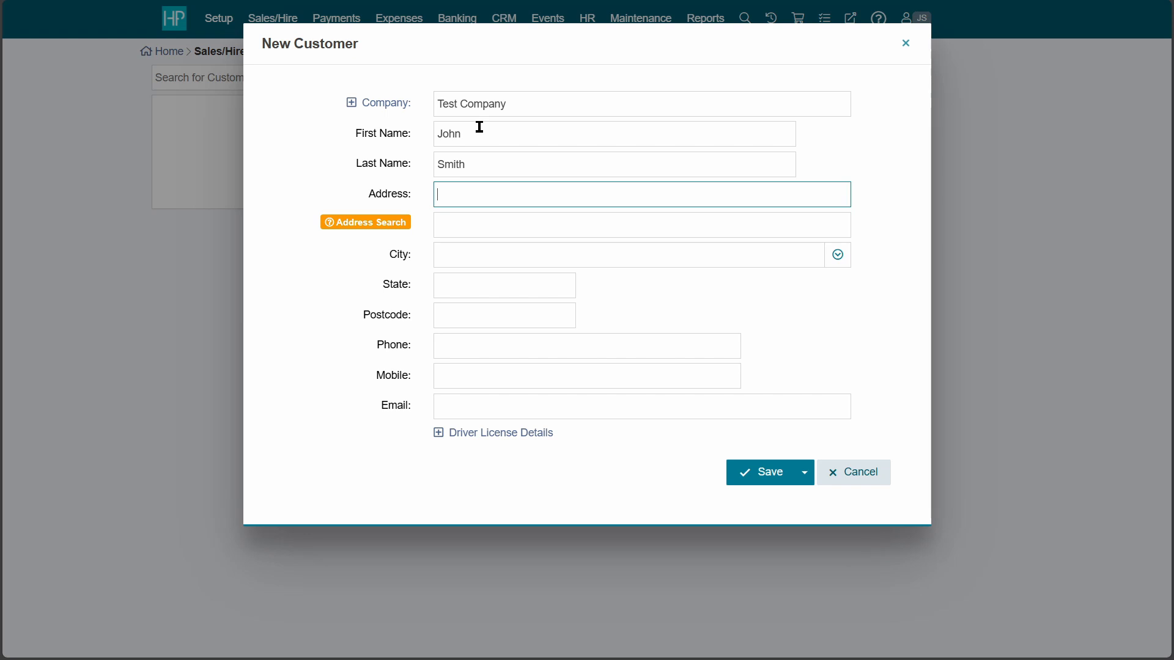
pyautogui.write('123 Fake St')
pyautogui.press('Tab')
pyautogui.press('Tab')
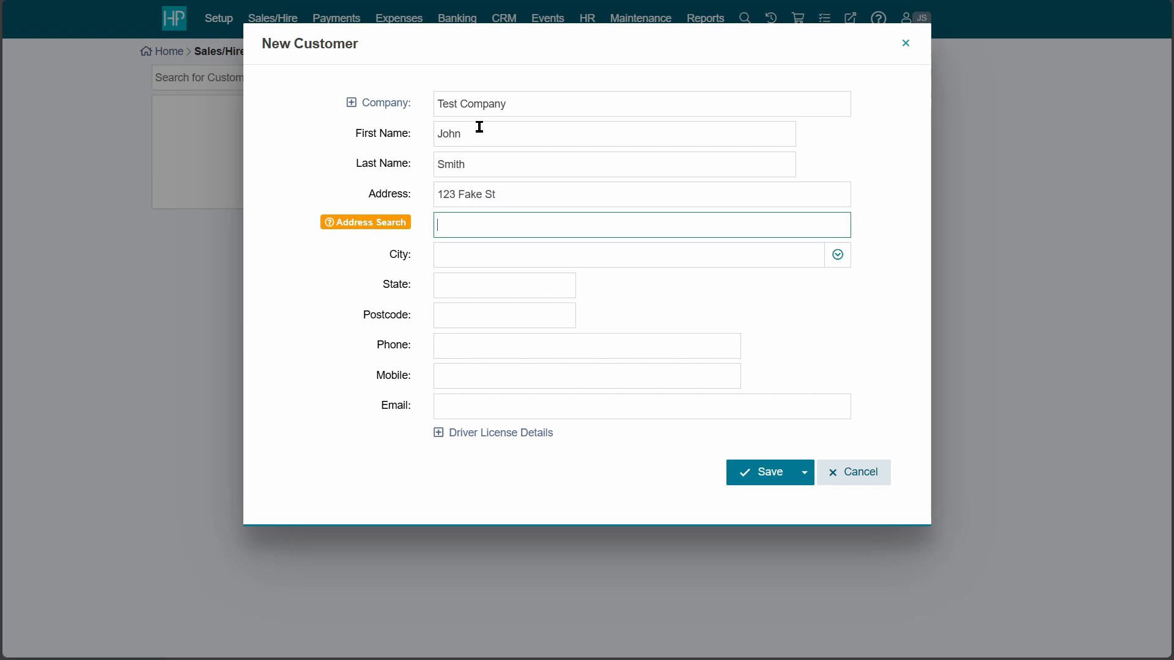
pyautogui.write('Hometown')
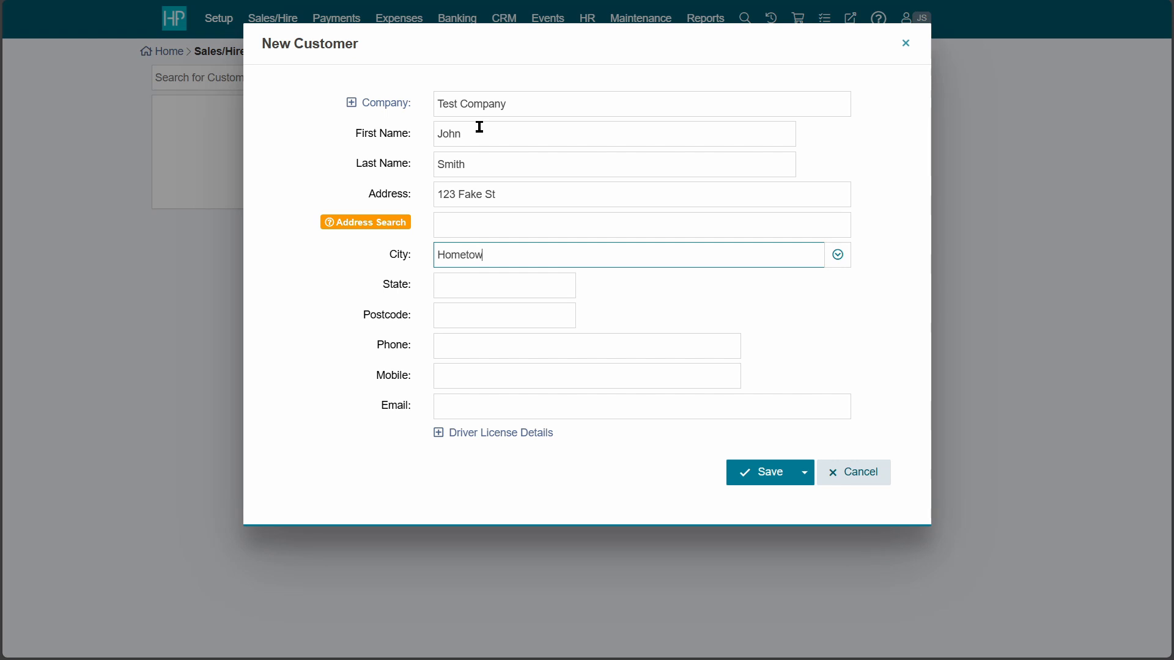
pyautogui.press('Tab')
pyautogui.write('NSW')
pyautogui.press('Tab')
pyautogui.write('1234')
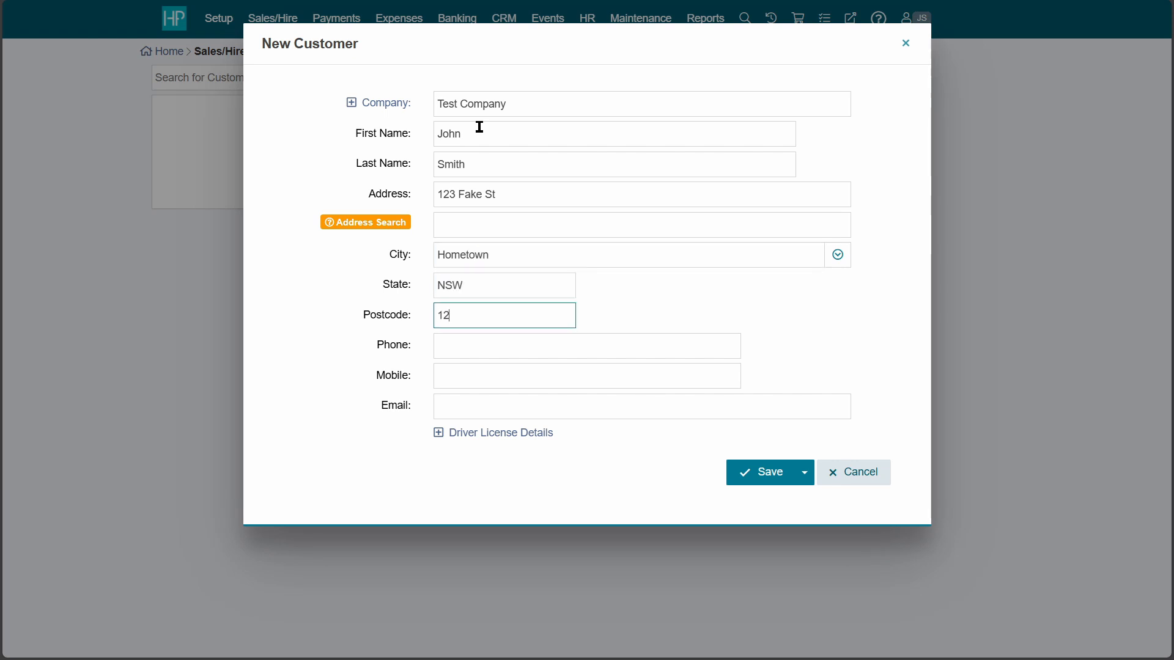
# Enter the customer's phone, mobile and e-mail address, then save the customer.
pyautogui.press('Tab')
pyautogui.write('987654321')
pyautogui.press('Tab')
pyautogui.write('123456789')
pyautogui.press('Tab')
pyautogui.write('test@test.com')
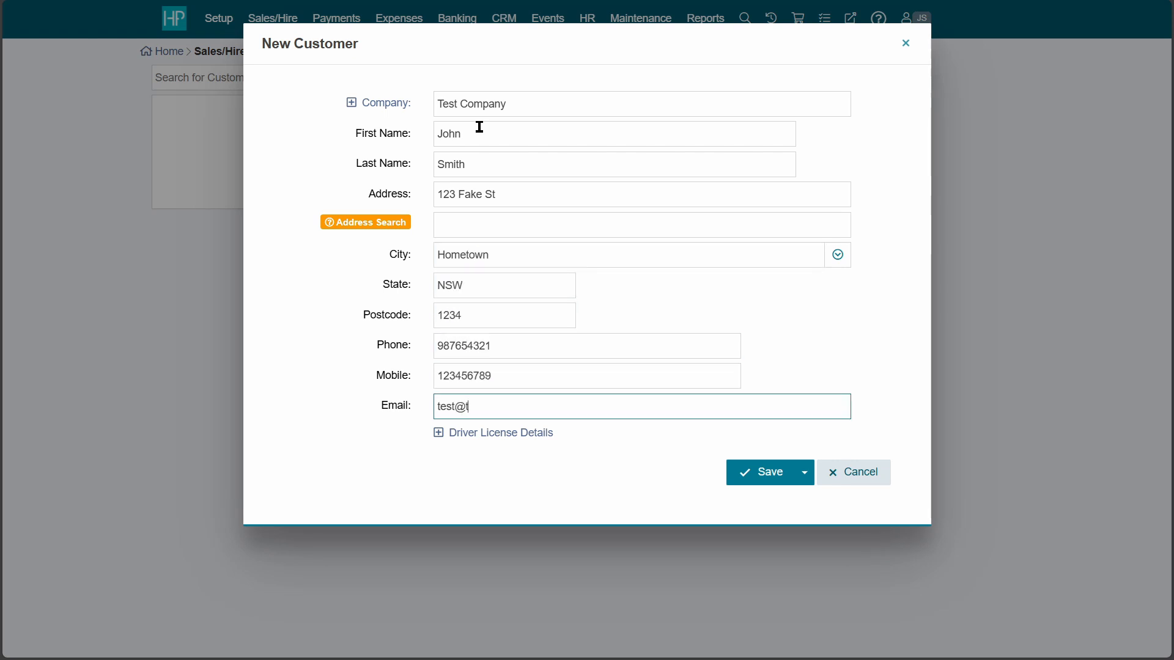
pyautogui.click(778, 474)
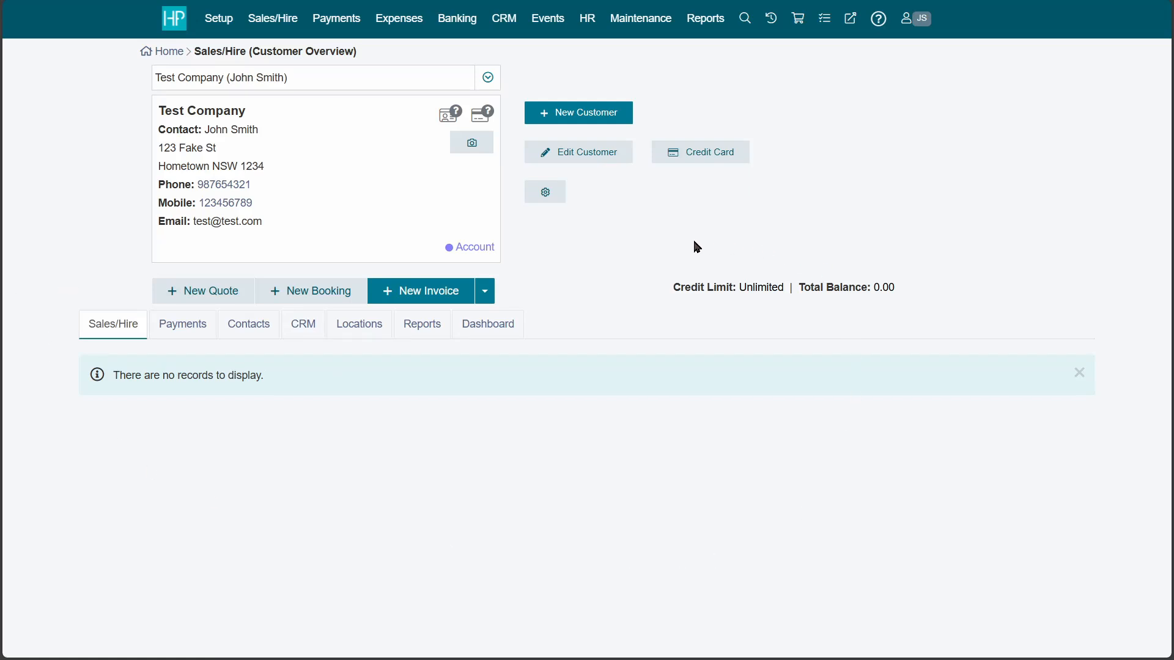
# Look through Test Company's Payments, Reports and Contacts tabs, then create a New Booking from Sales/Hire.
pyautogui.click(189, 330)
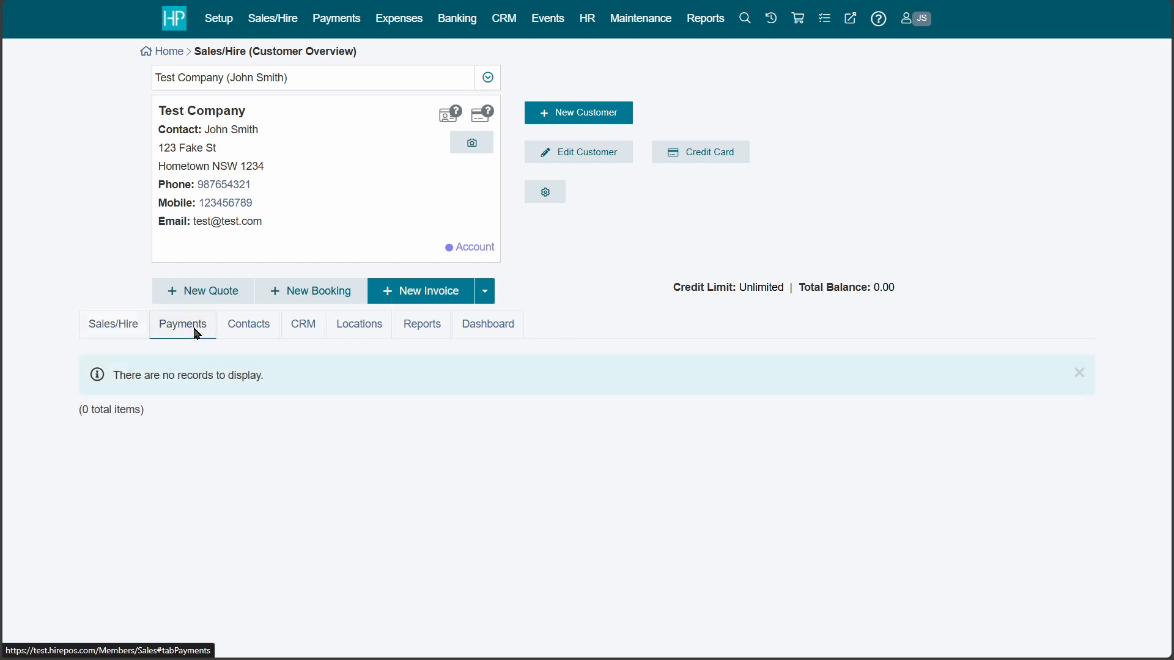
pyautogui.click(420, 325)
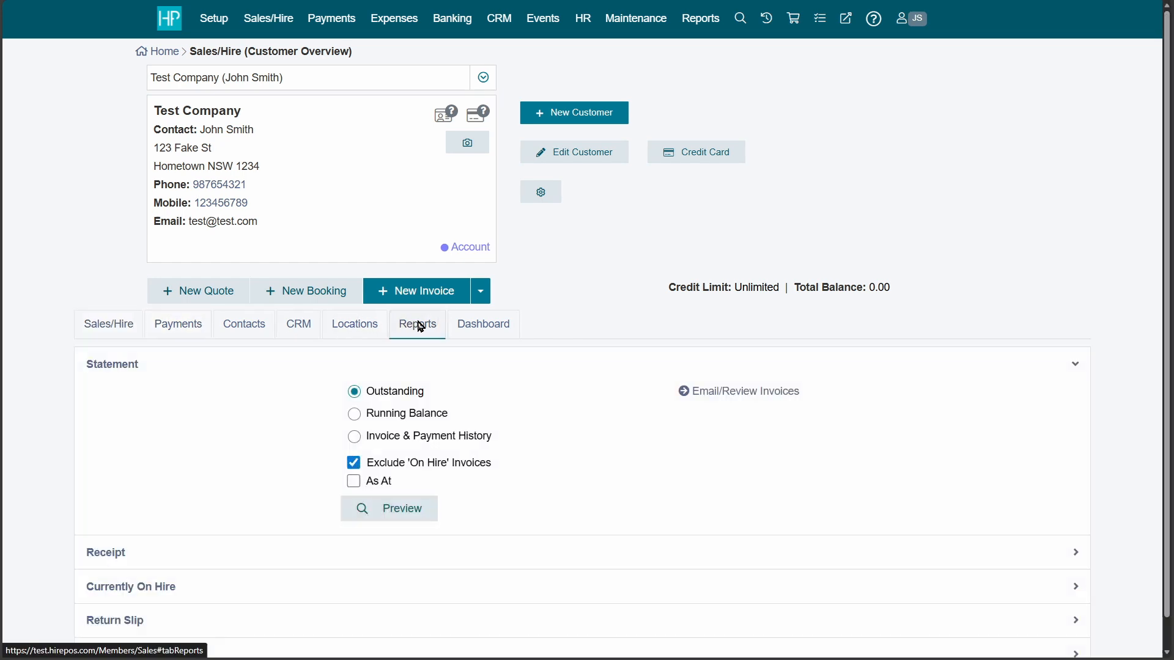
pyautogui.click(265, 331)
pyautogui.click(118, 331)
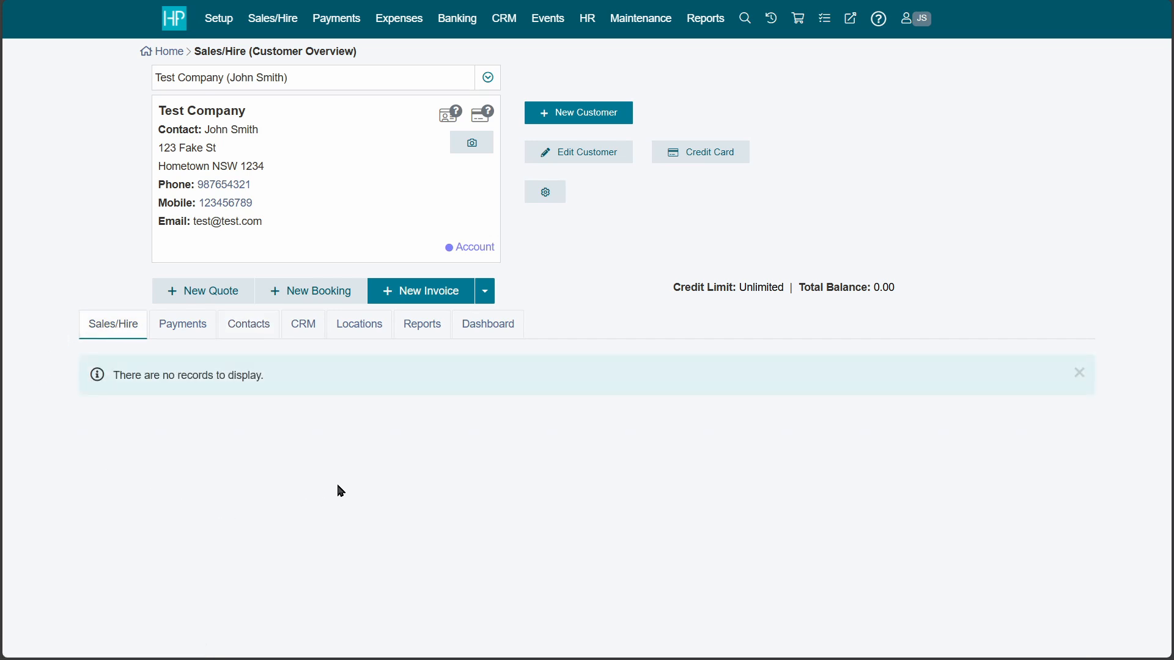
pyautogui.click(349, 298)
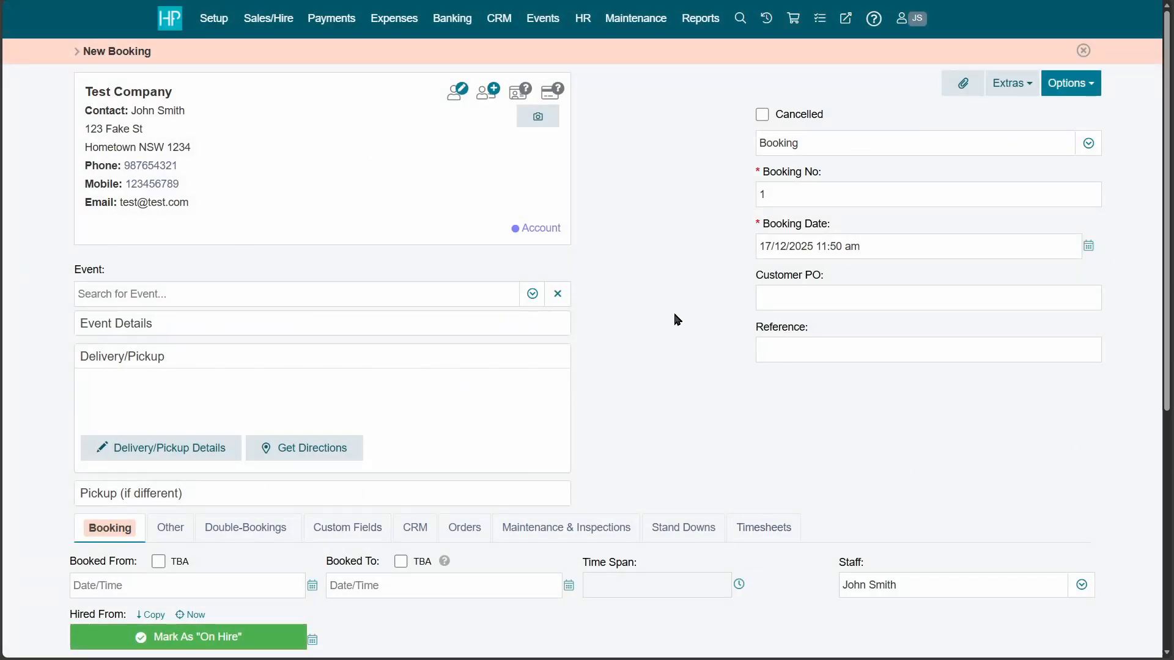
# Review the full New Booking form and list its document types, Estimate through On Hold.
pyautogui.scroll(-6, 675, 318)
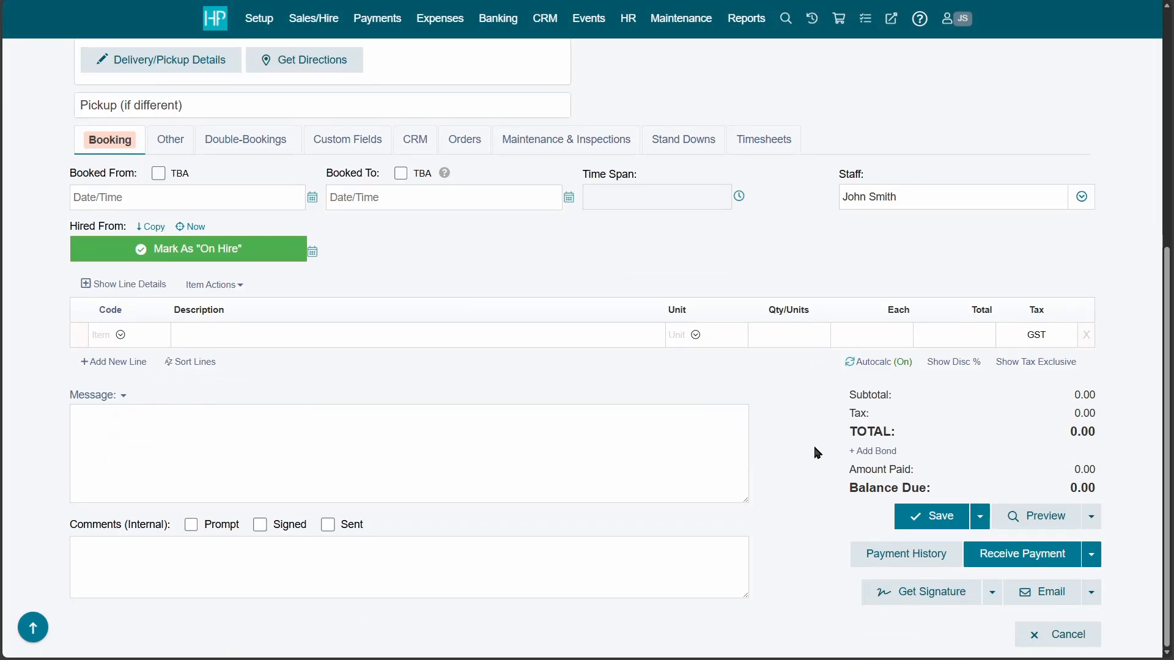
pyautogui.scroll(6, 815, 450)
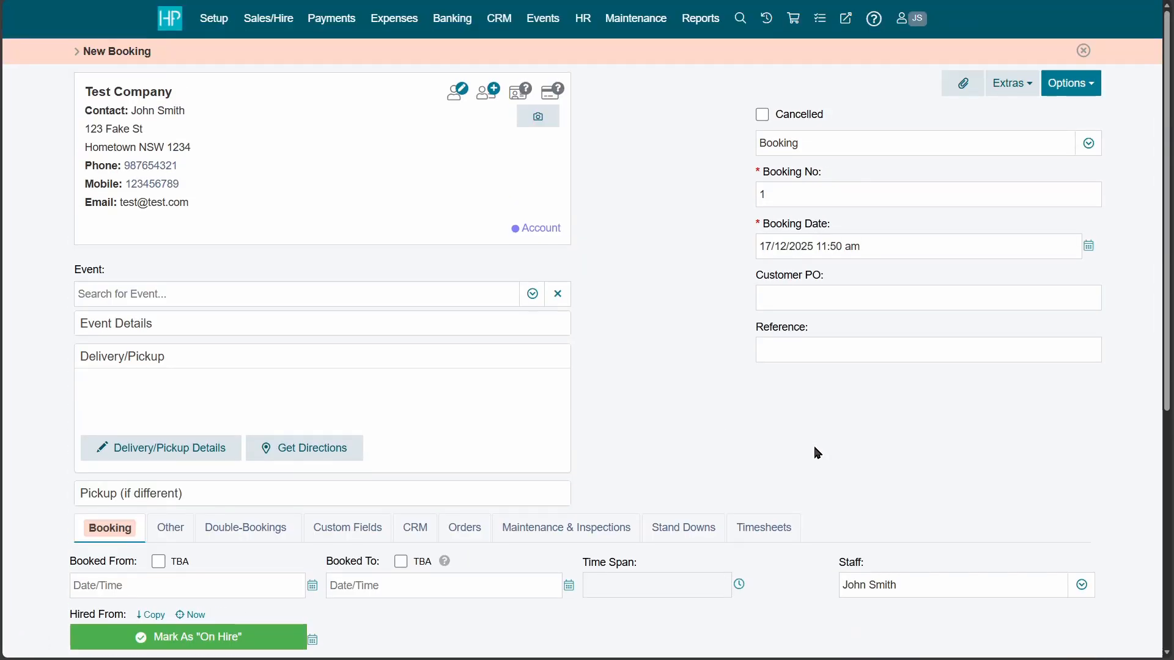
pyautogui.click(949, 152)
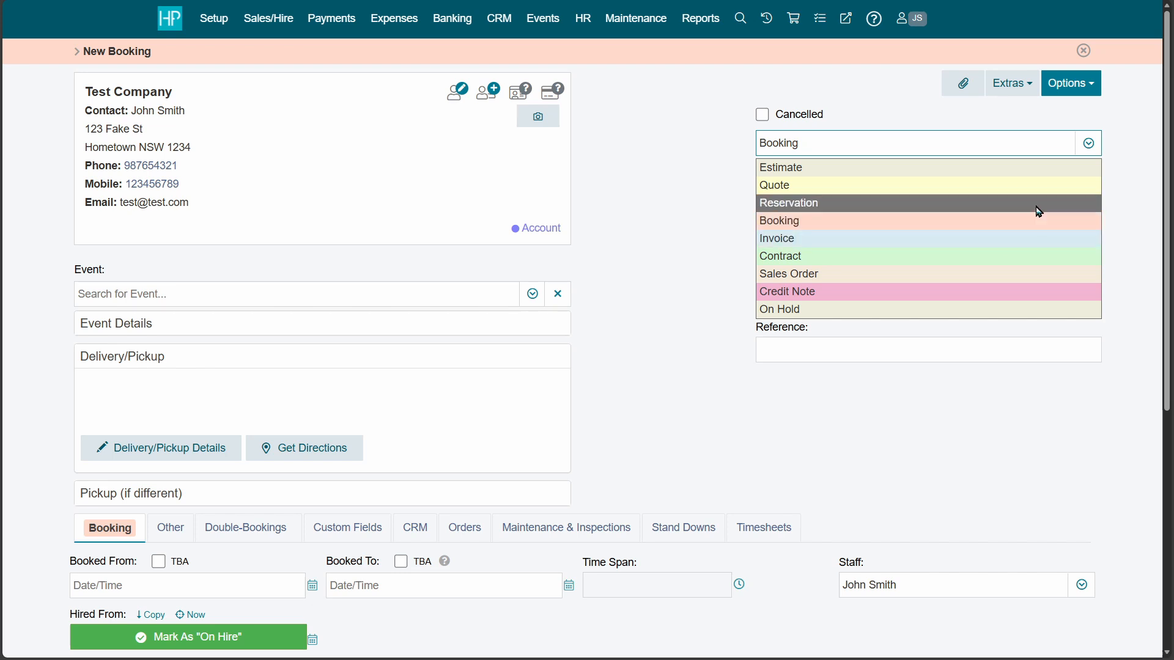
# Turn the document into a Quote numbered 50.
pyautogui.click(1052, 185)
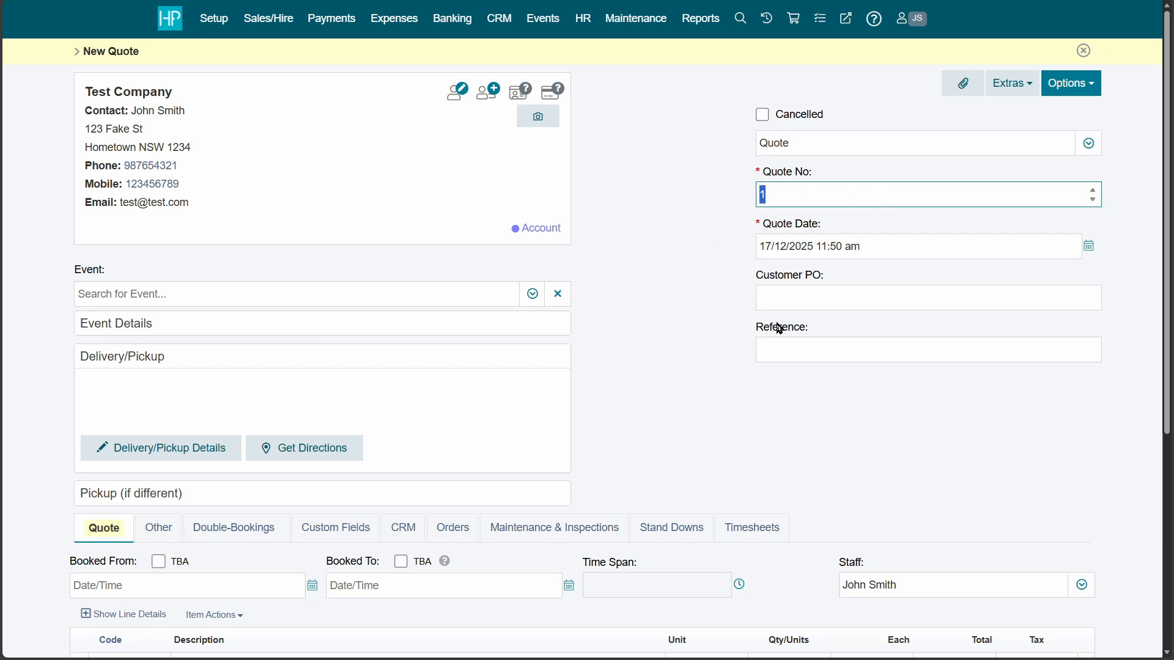
pyautogui.write('50')
pyautogui.click(685, 254)
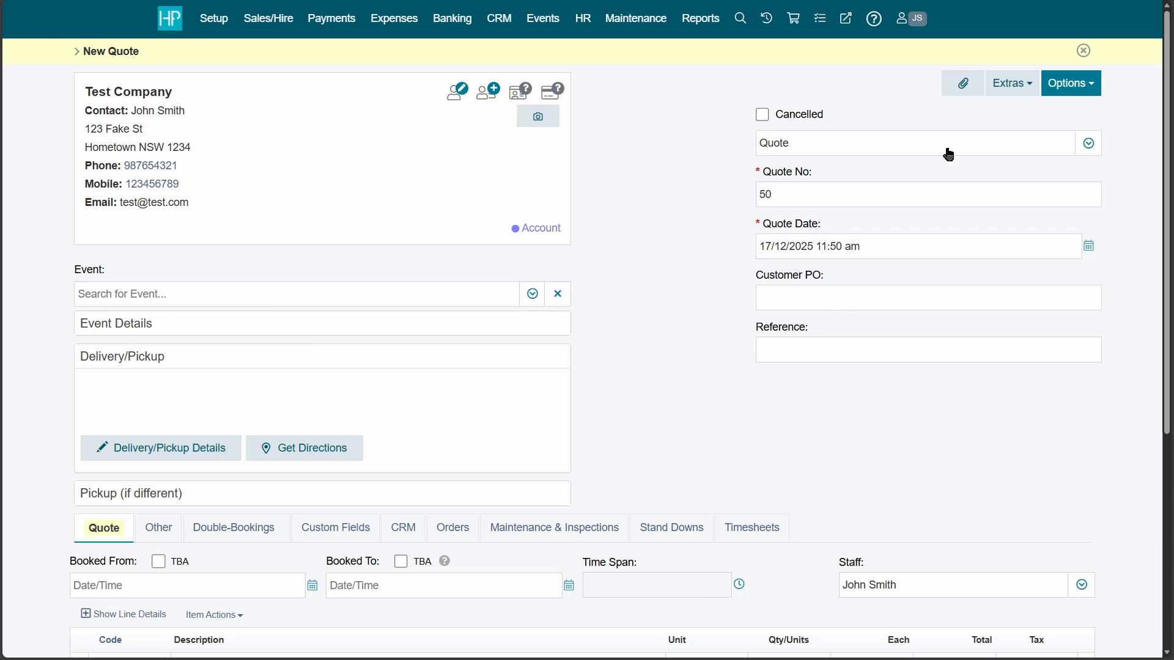
# Change the document type to Booking and then to Invoice.
pyautogui.click(1012, 143)
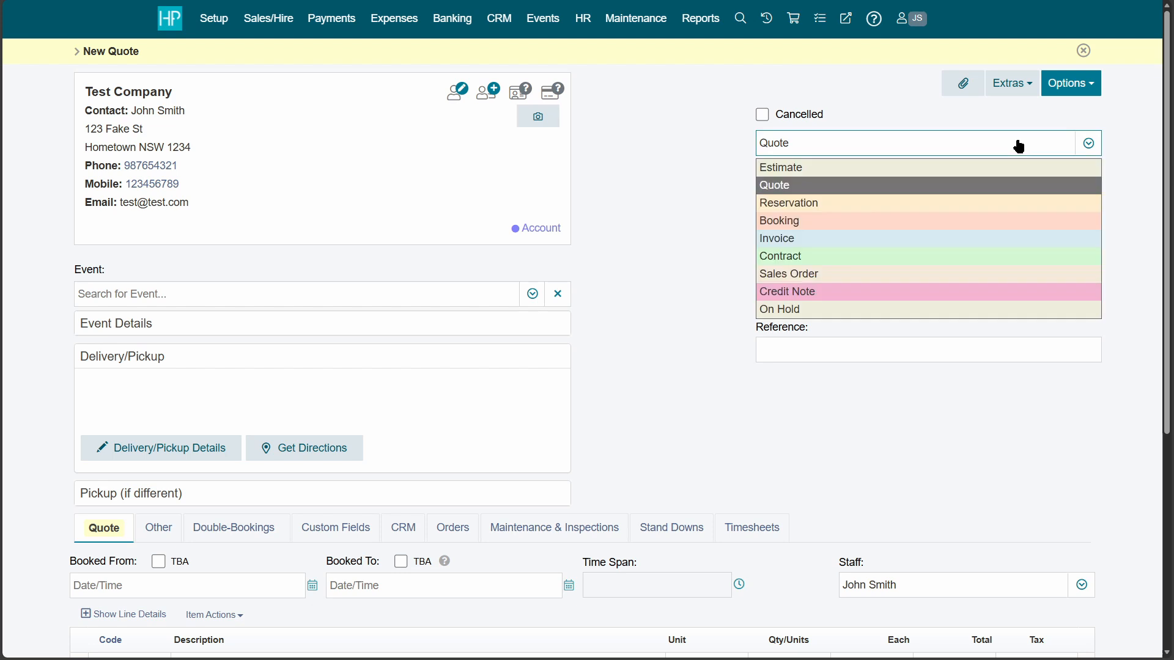
pyautogui.click(1004, 220)
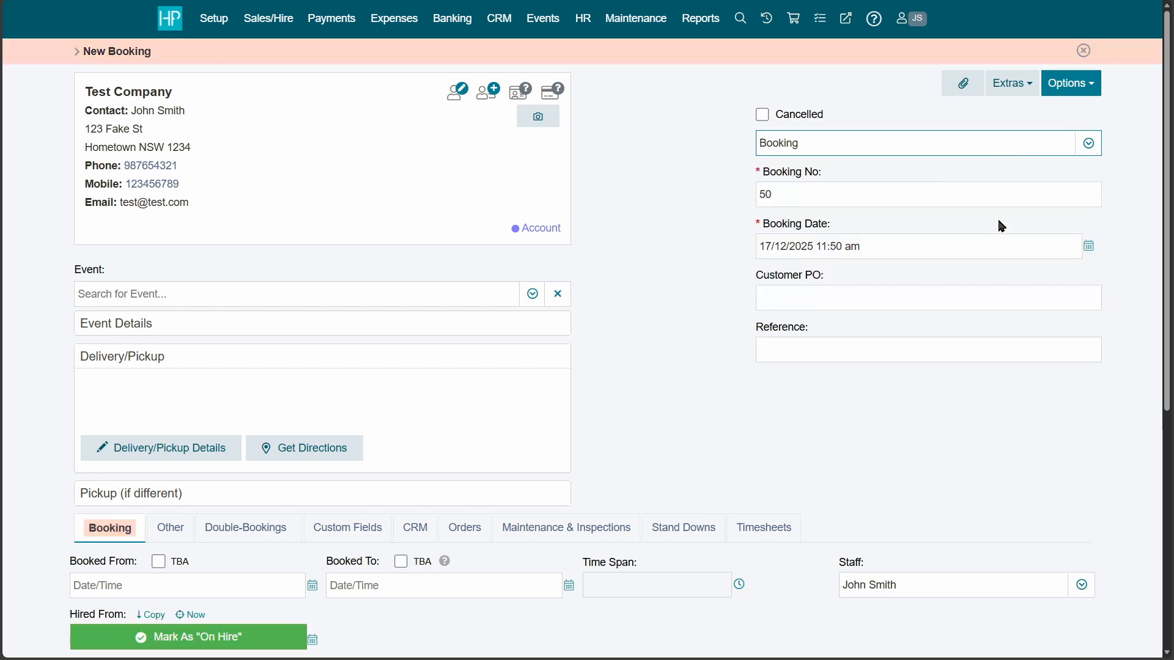
pyautogui.click(994, 144)
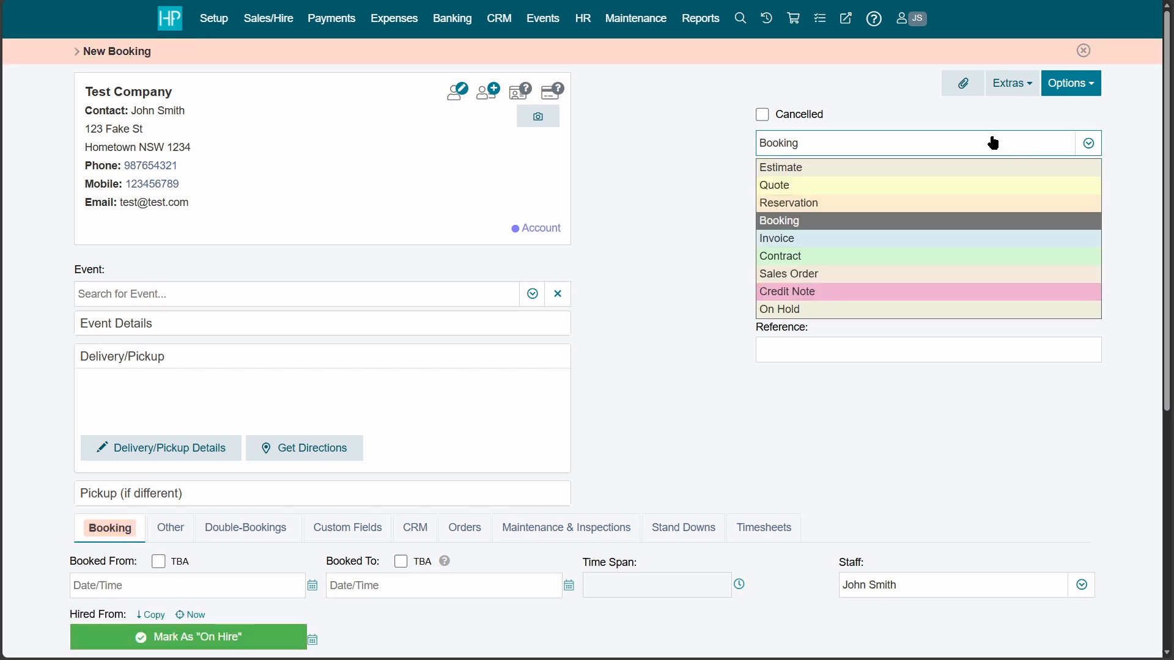
pyautogui.click(974, 231)
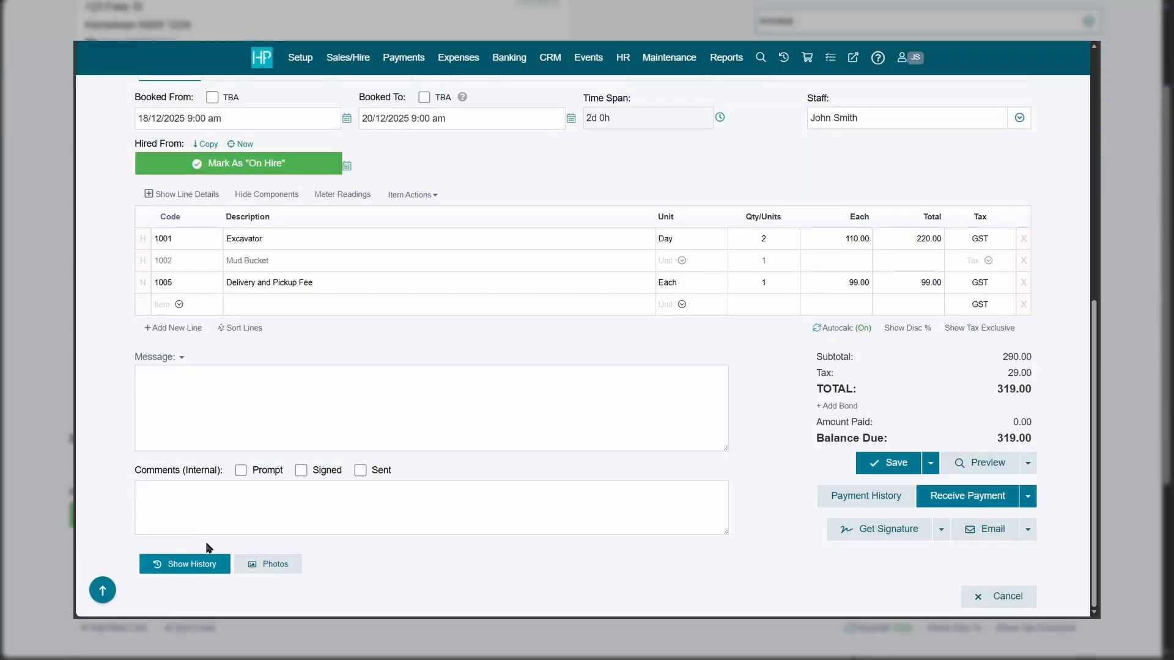
# Open the latest entry in document 50's change history, then list the New Invoice document types.
pyautogui.click(201, 565)
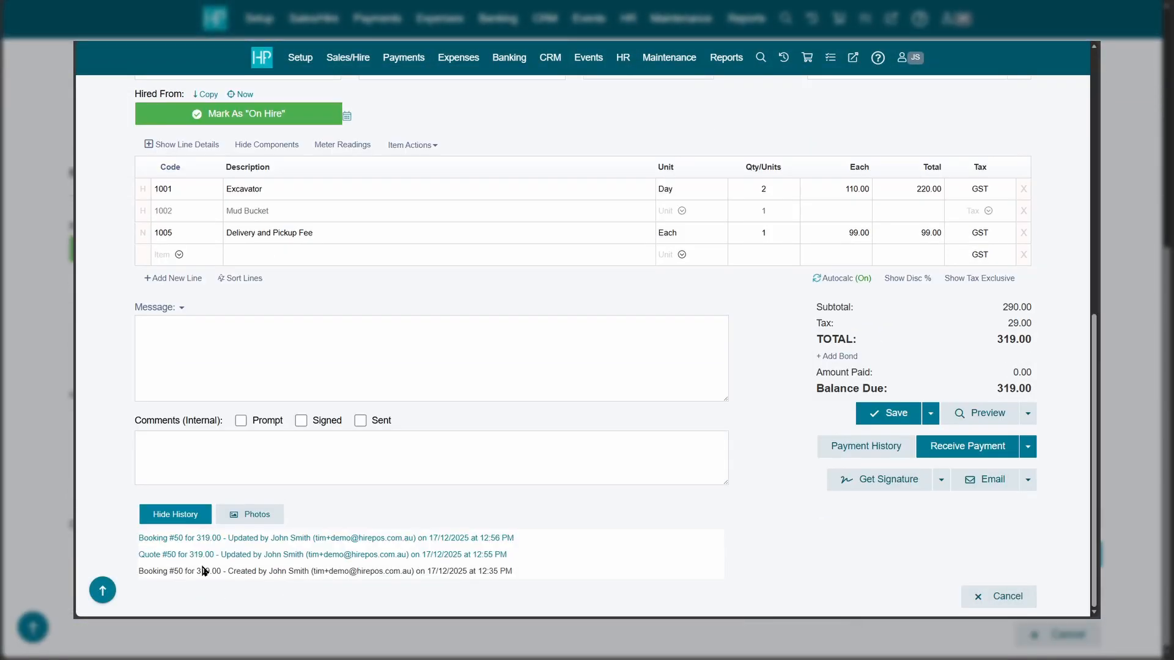
pyautogui.click(272, 541)
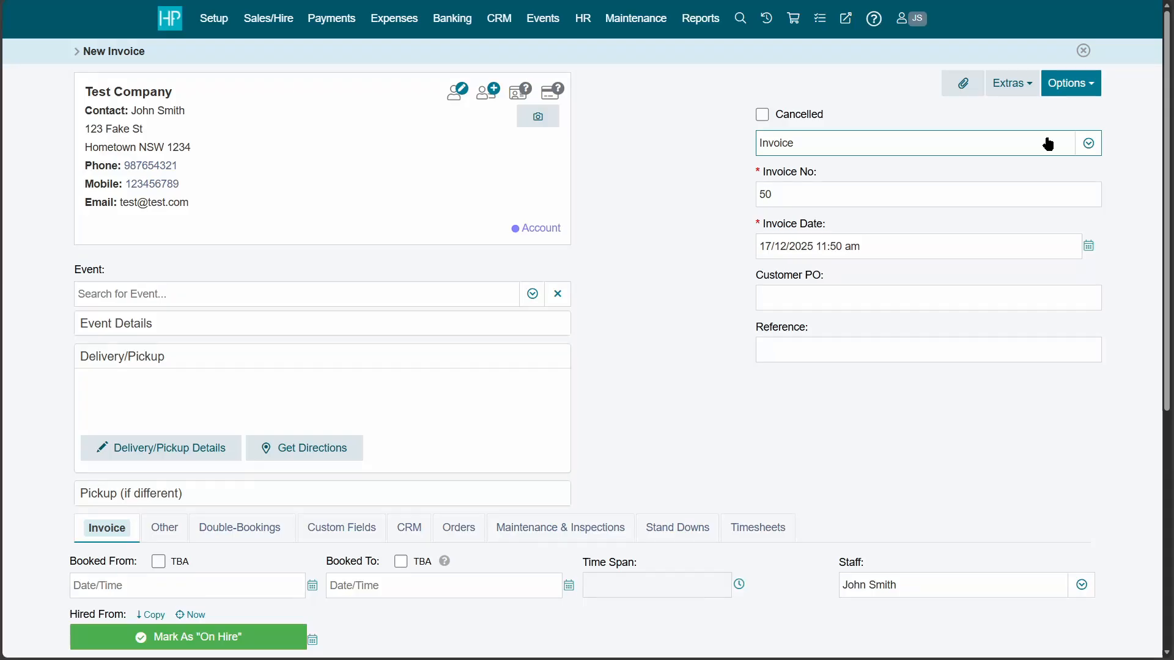
pyautogui.click(1048, 144)
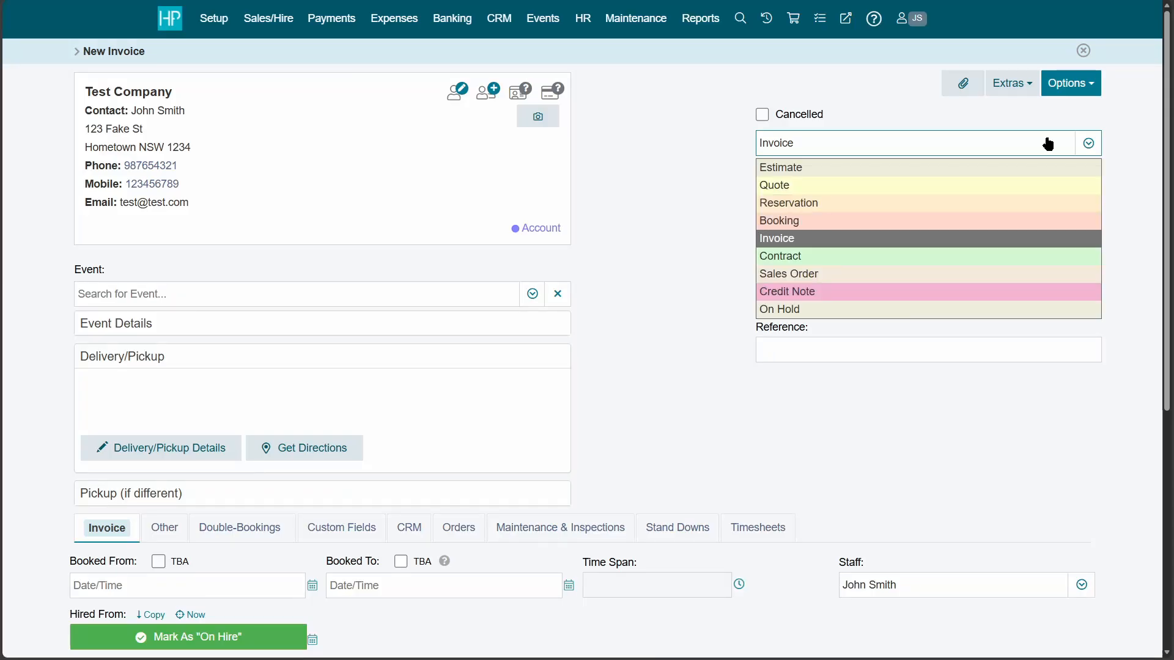
# Switch the document to Booking, back to Invoice, and finally to Booking number 50.
pyautogui.click(1000, 223)
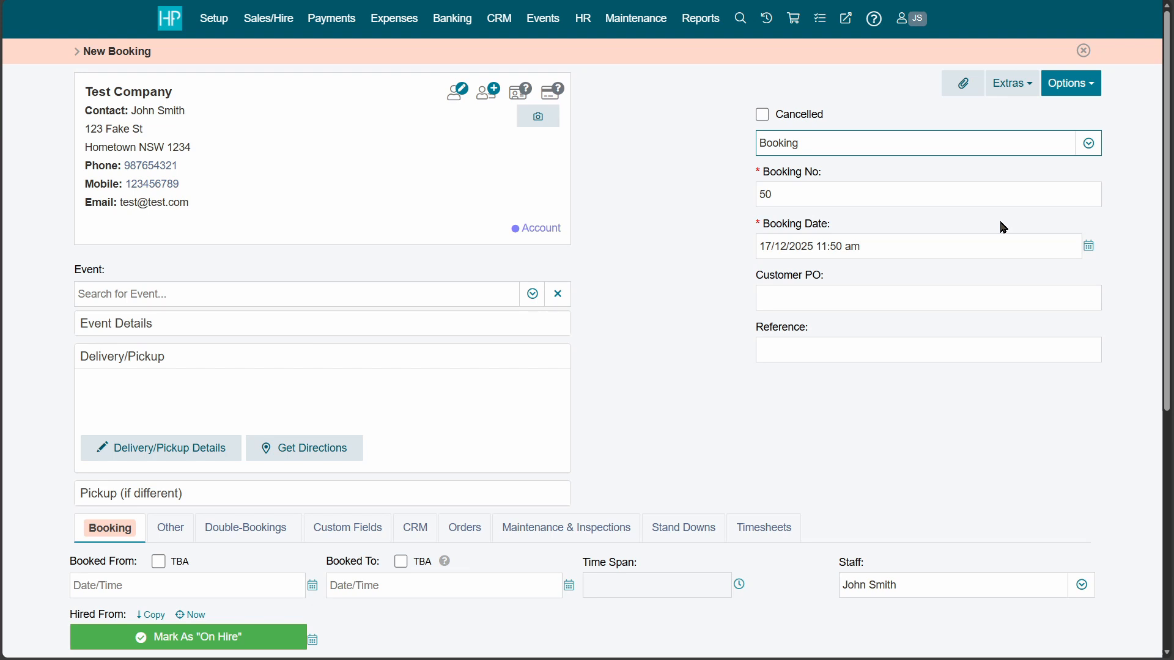
pyautogui.click(1016, 146)
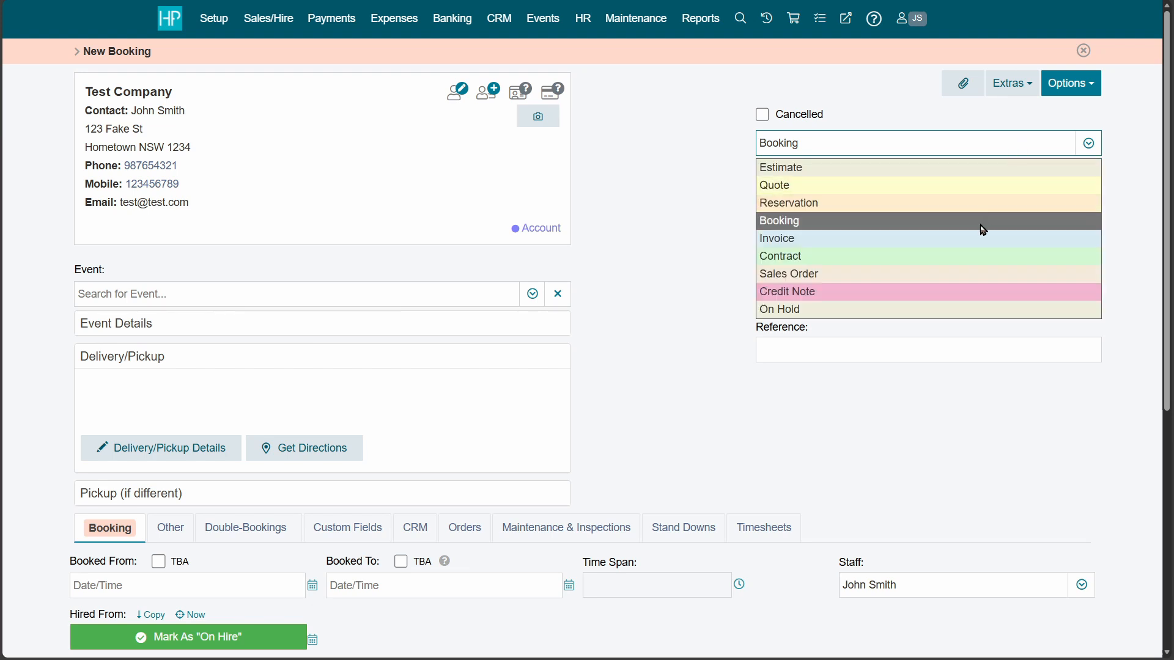
pyautogui.click(982, 237)
pyautogui.scroll(-4, 503, 314)
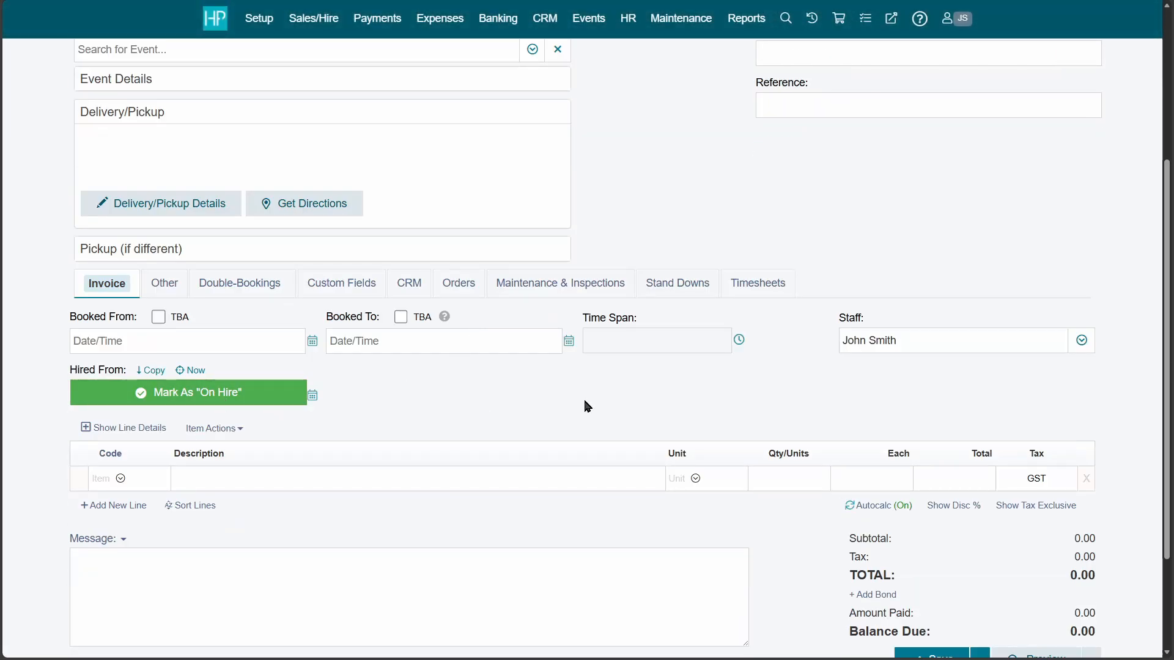
pyautogui.scroll(4, 843, 388)
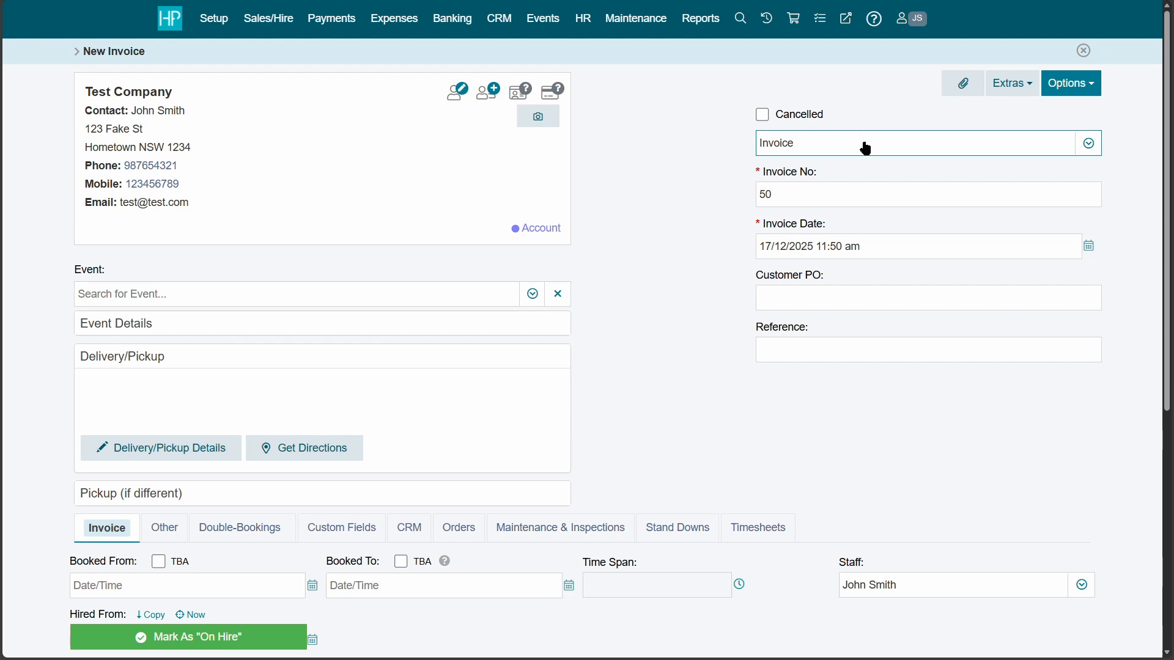
pyautogui.click(863, 143)
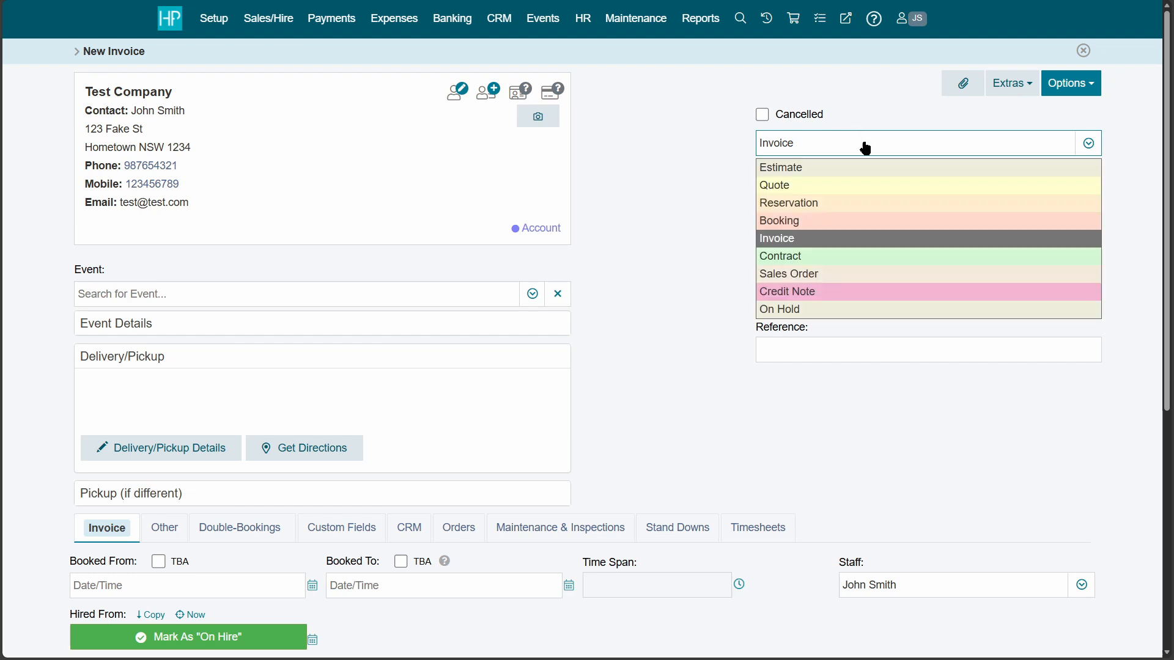
pyautogui.click(879, 222)
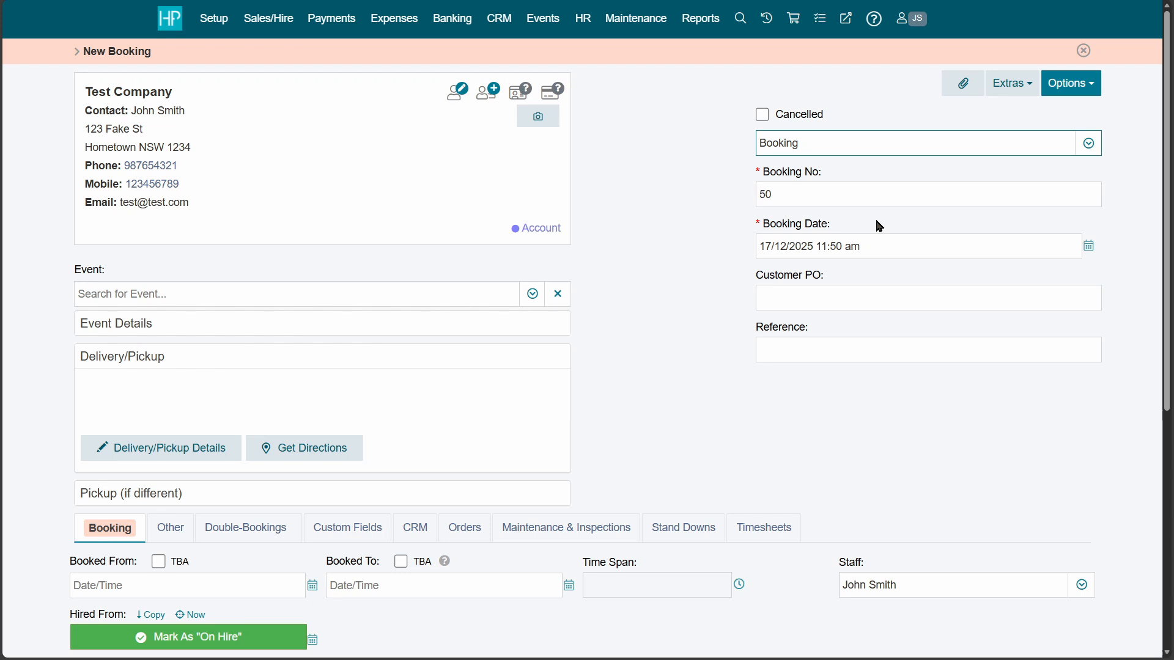
pyautogui.click(898, 153)
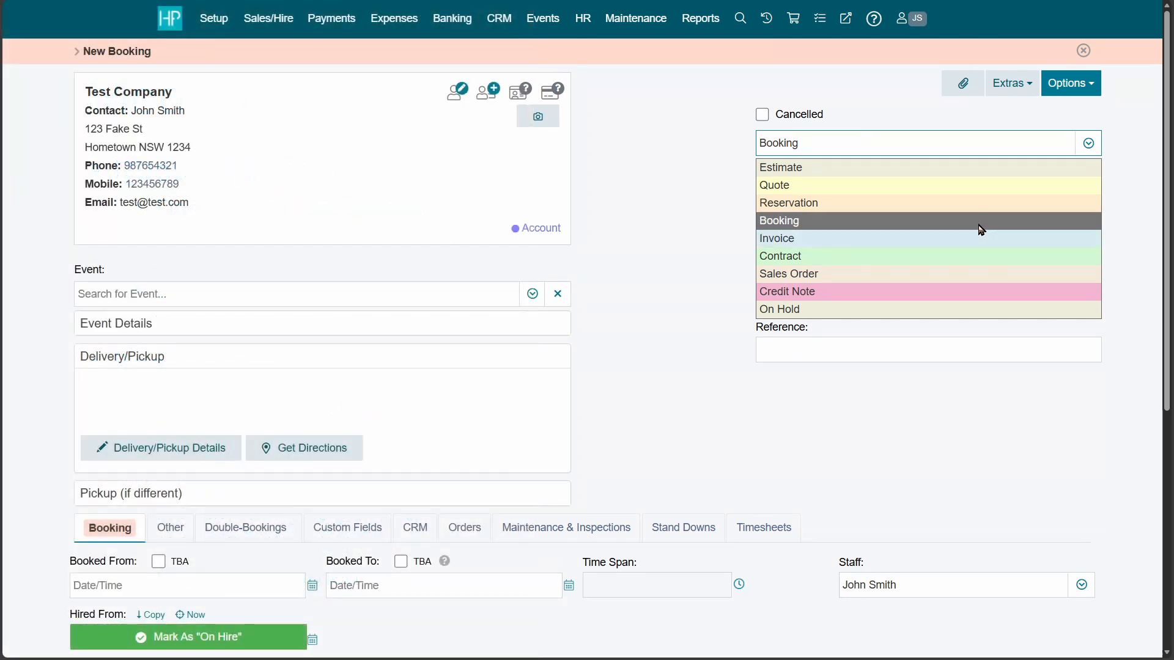
pyautogui.click(980, 226)
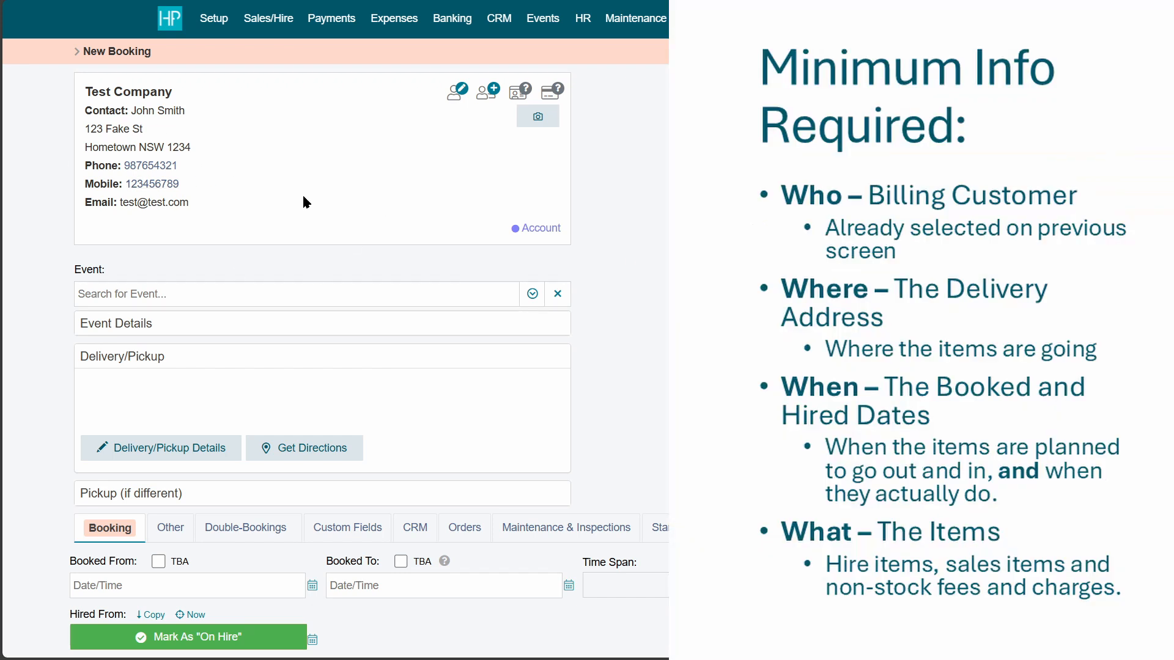
pyautogui.scroll(-3, 447, 440)
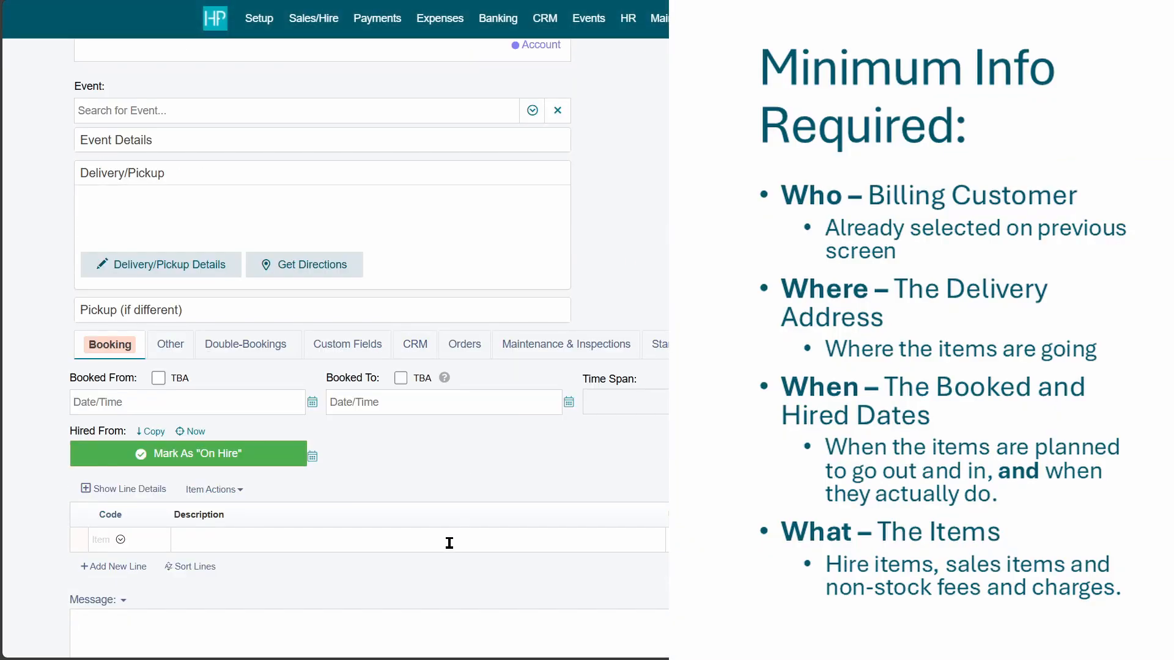
pyautogui.scroll(3, 449, 542)
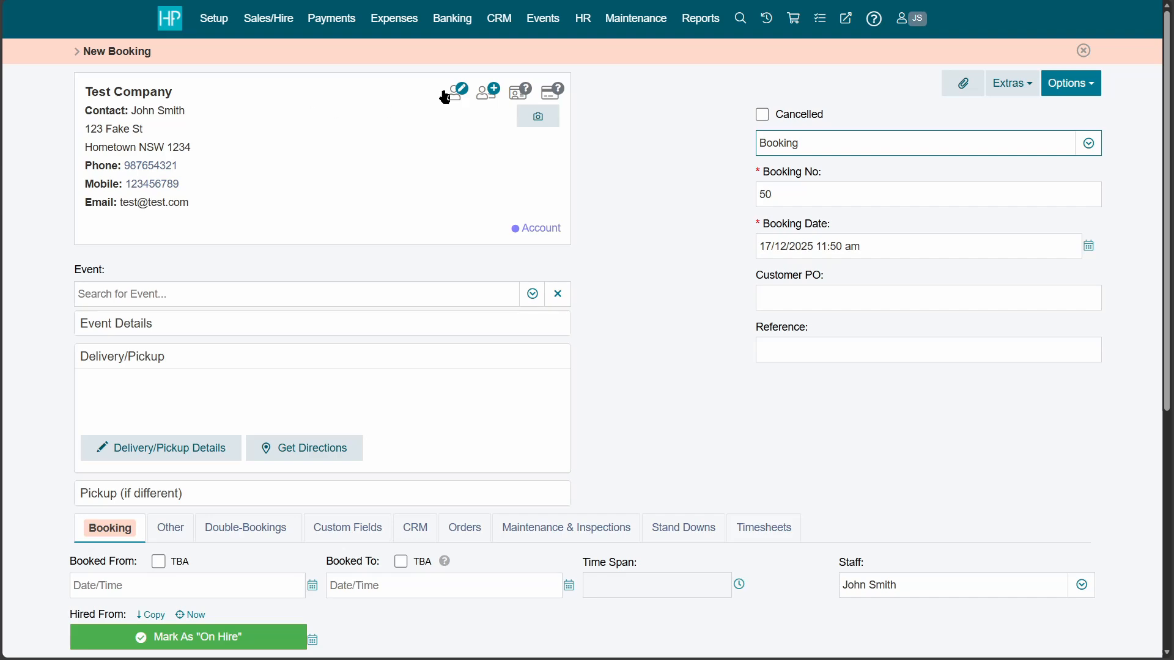
pyautogui.click(452, 94)
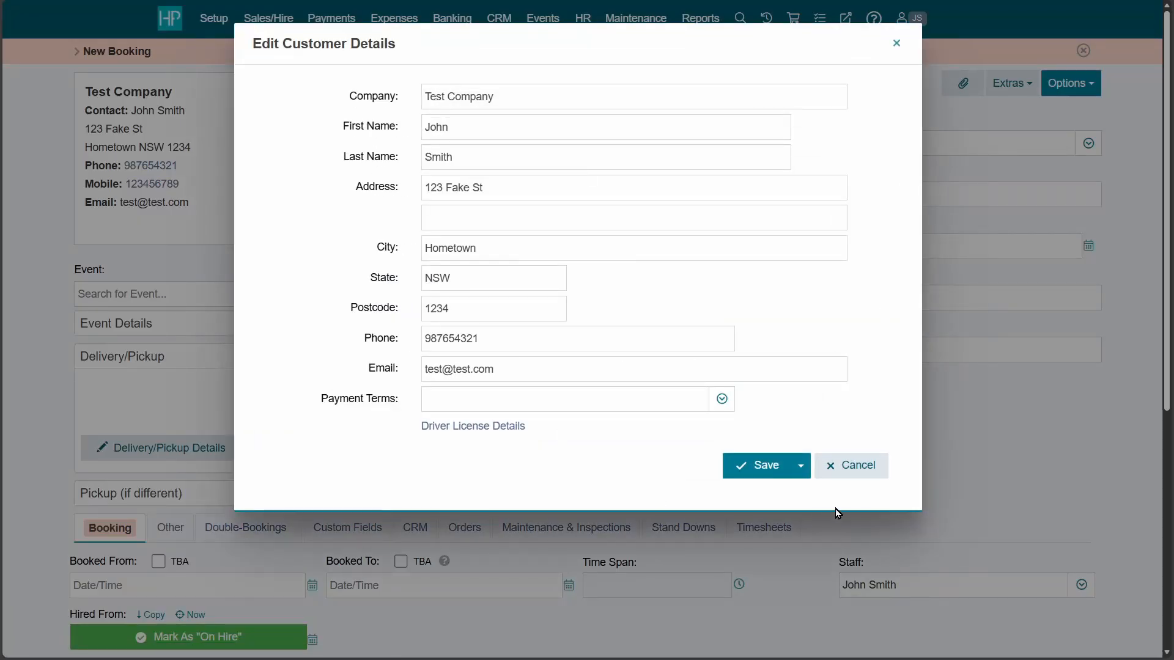
pyautogui.click(873, 466)
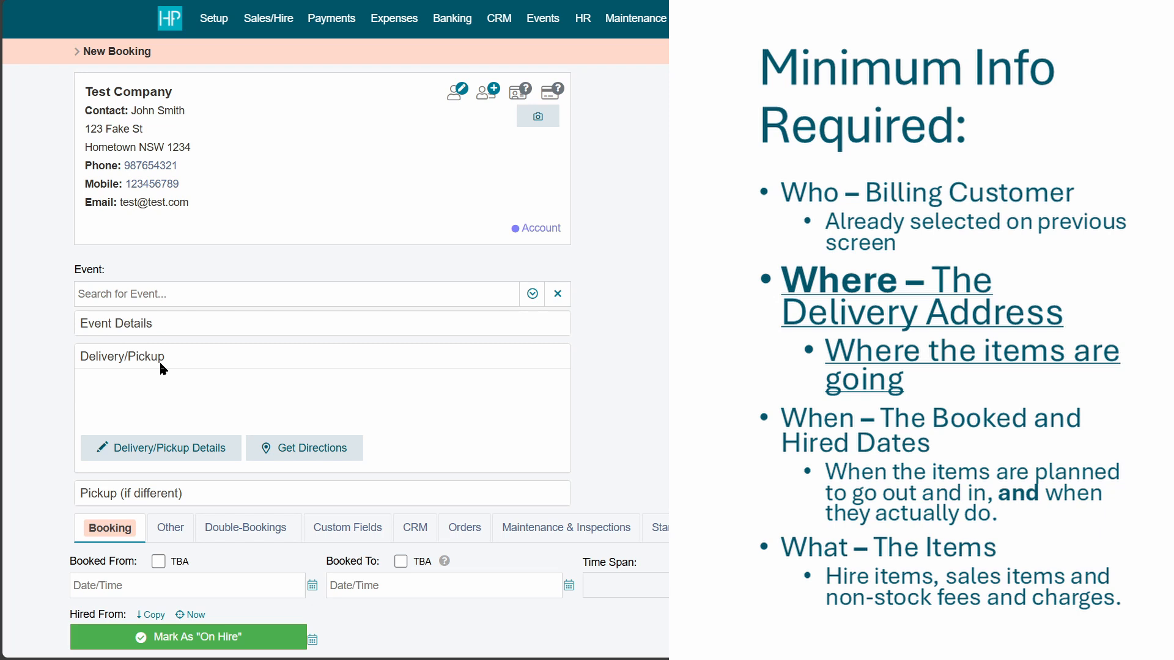
pyautogui.click(181, 449)
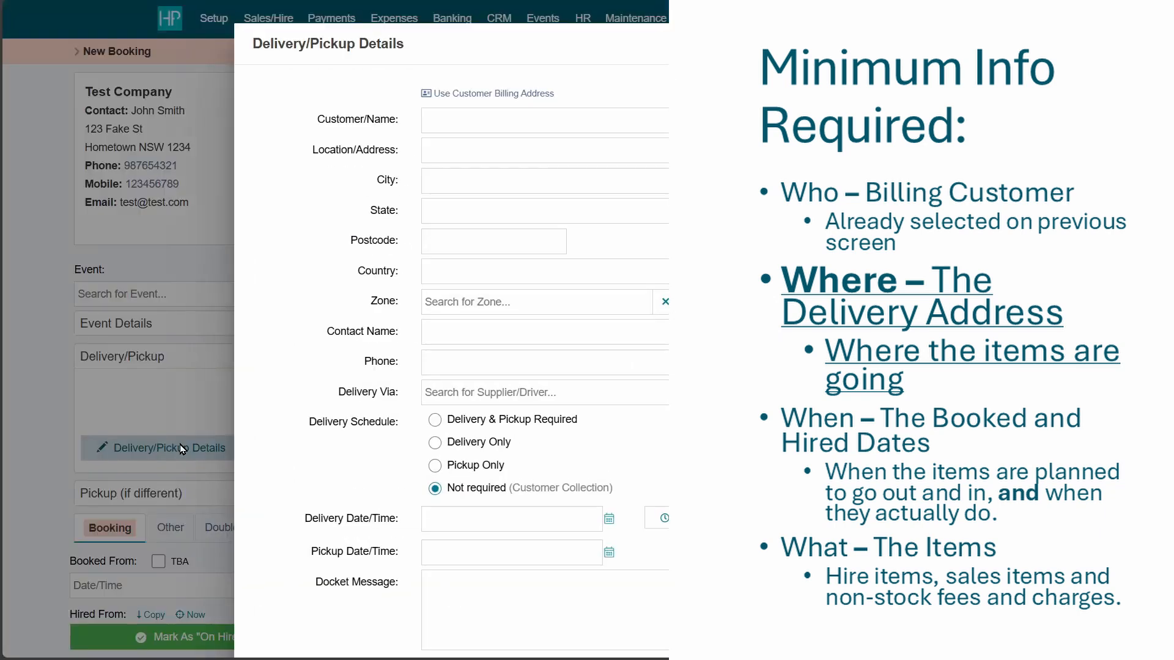
pyautogui.click(480, 126)
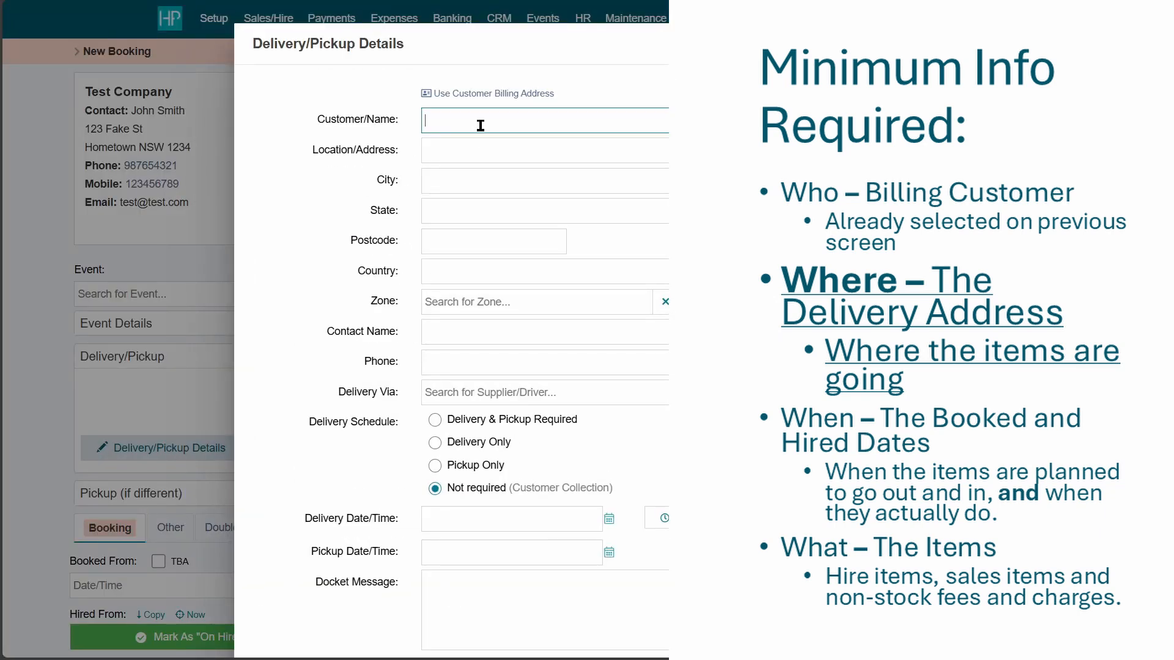
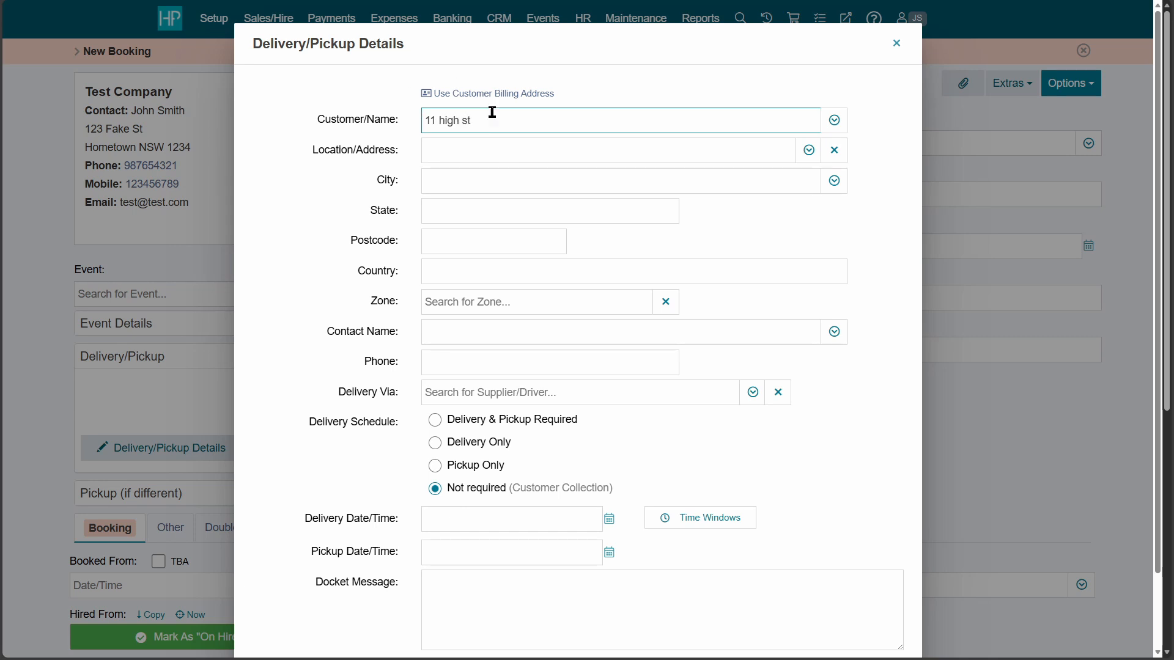
pyautogui.hotkey('ctrl', 'a')
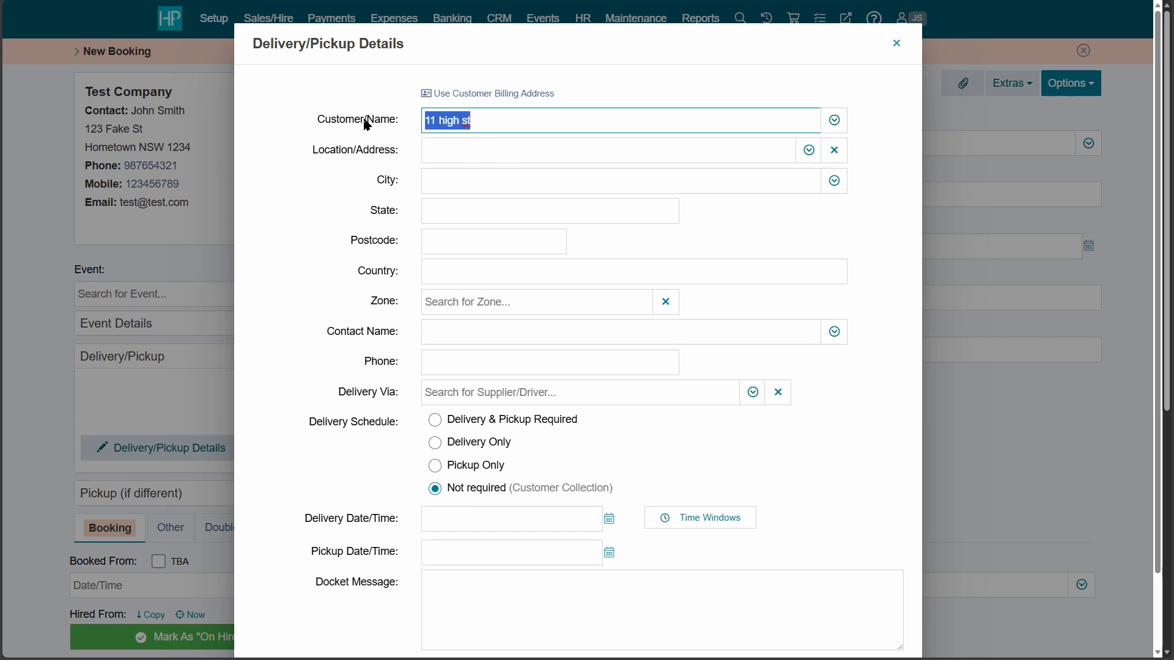
pyautogui.press('BackSpace')
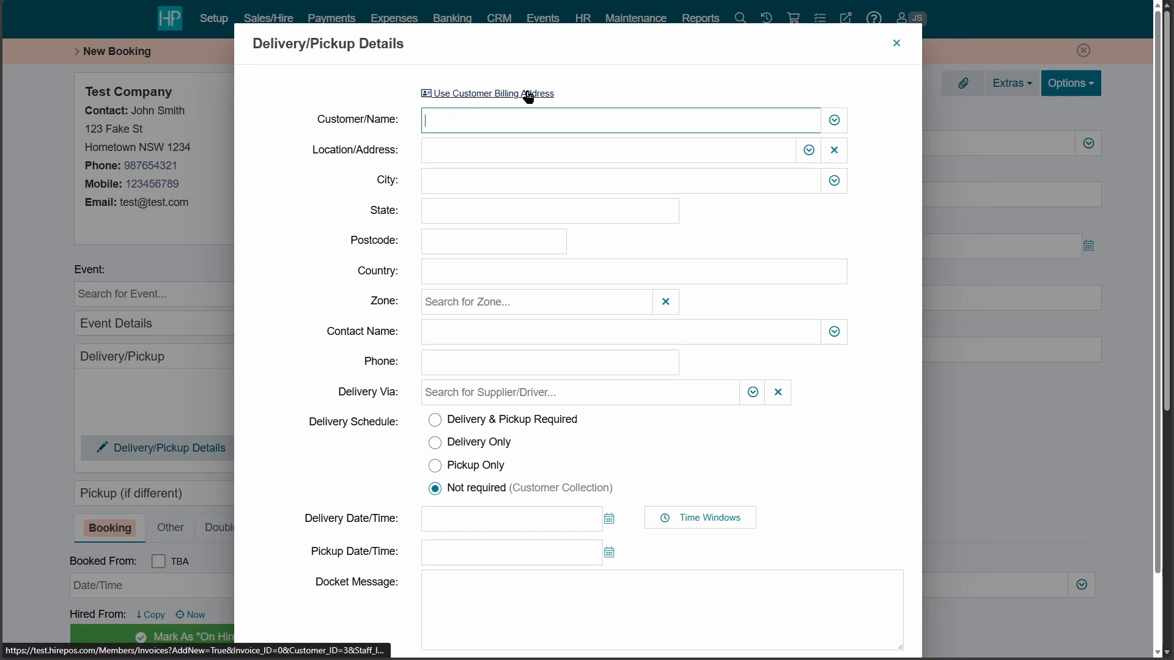
pyautogui.click(809, 151)
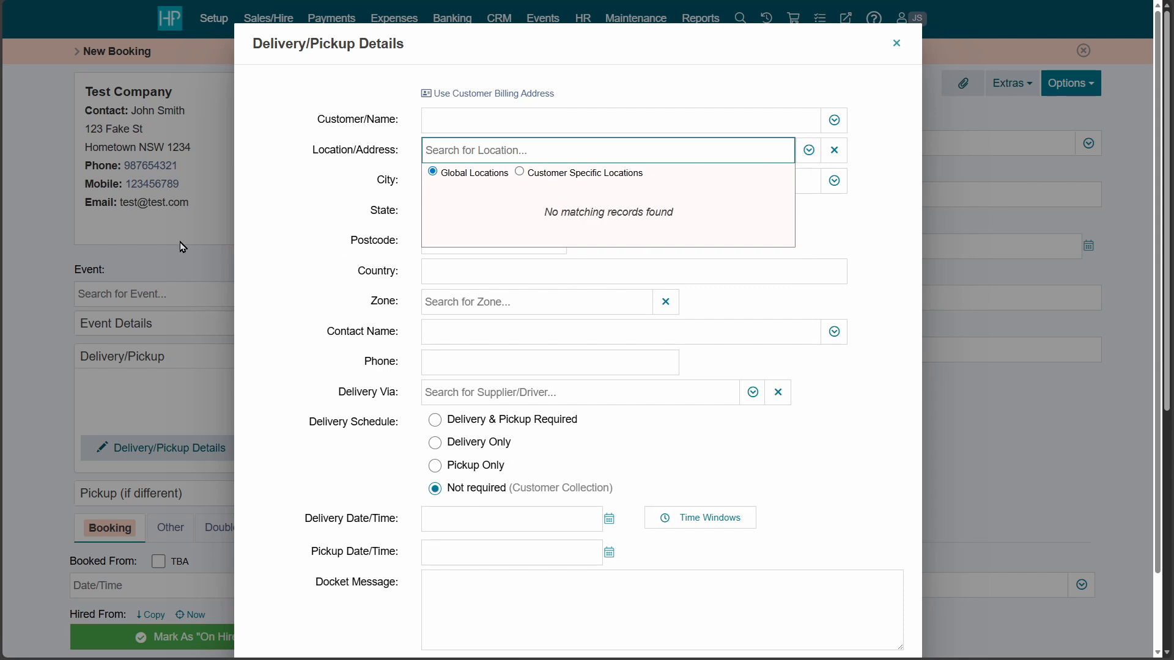
pyautogui.click(268, 243)
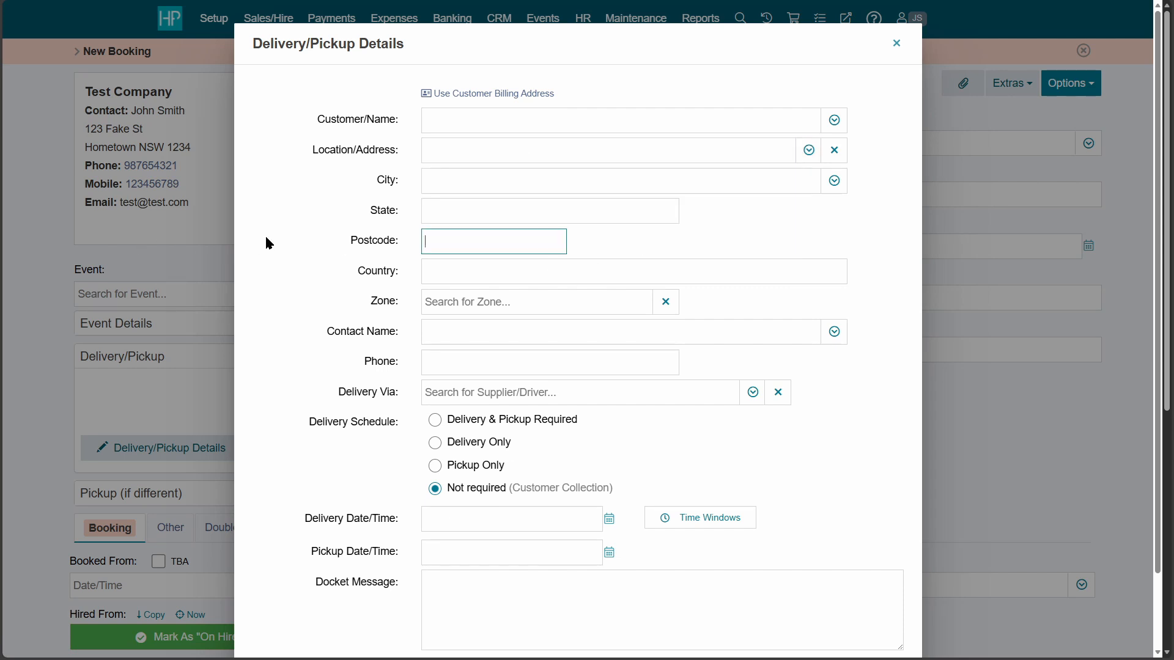
pyautogui.scroll(-1, 269, 243)
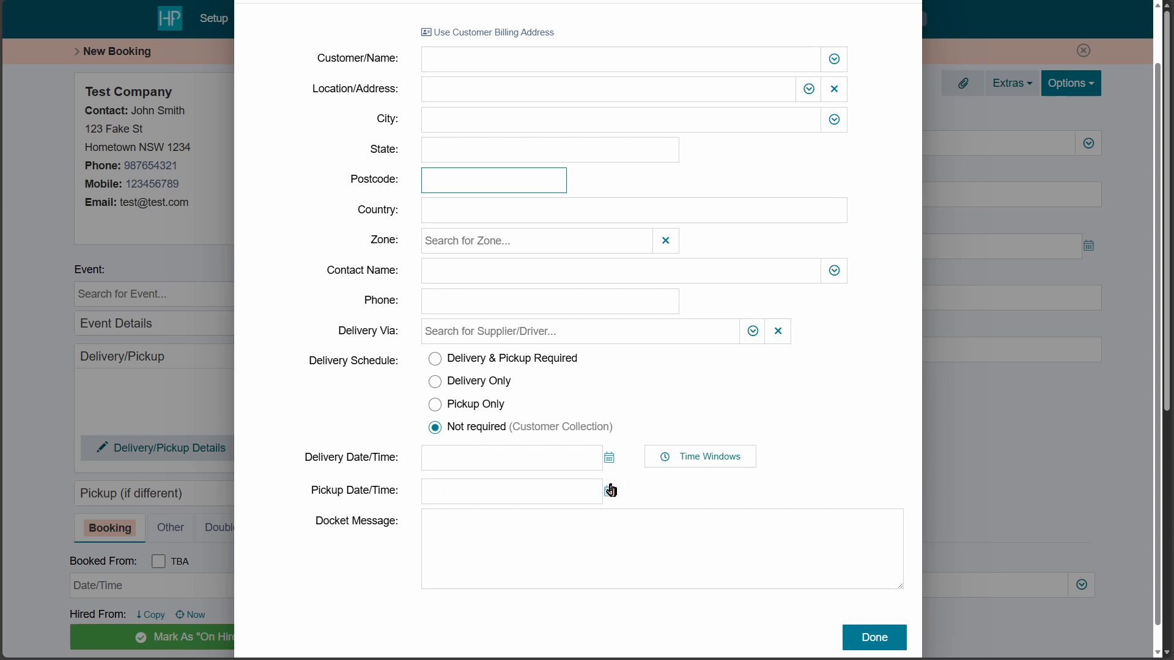
pyautogui.click(901, 649)
pyautogui.scroll(-3, 643, 503)
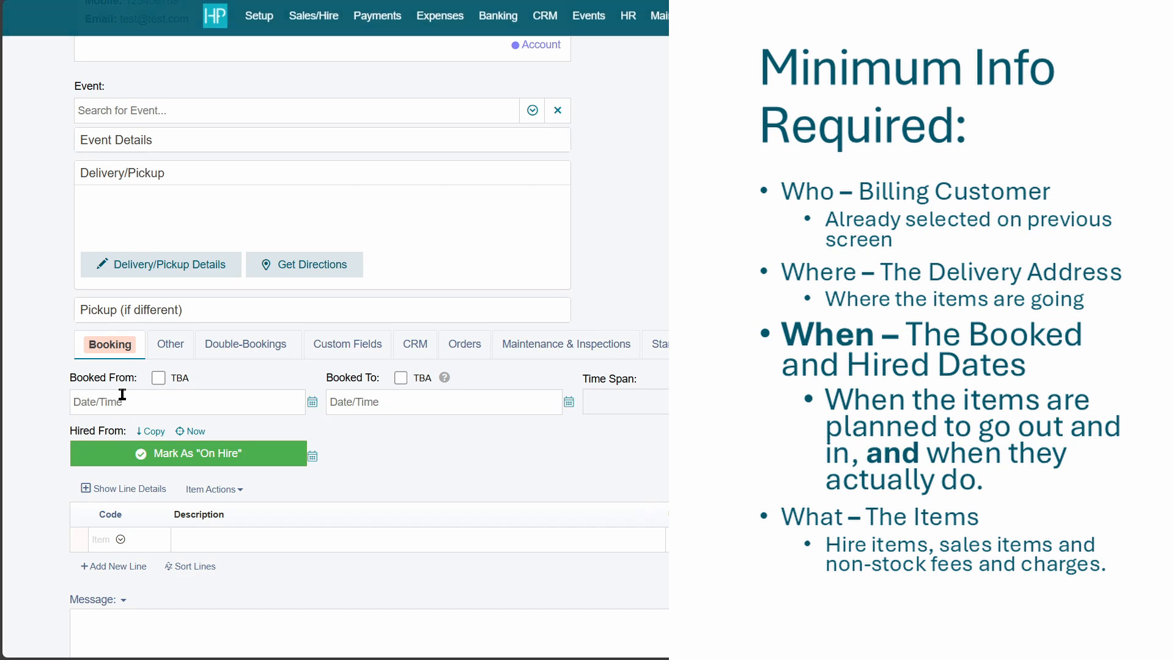
# Try the Hired From and Hired To calendars, picking 18 and 19 December.
pyautogui.scroll(-2, 396, 425)
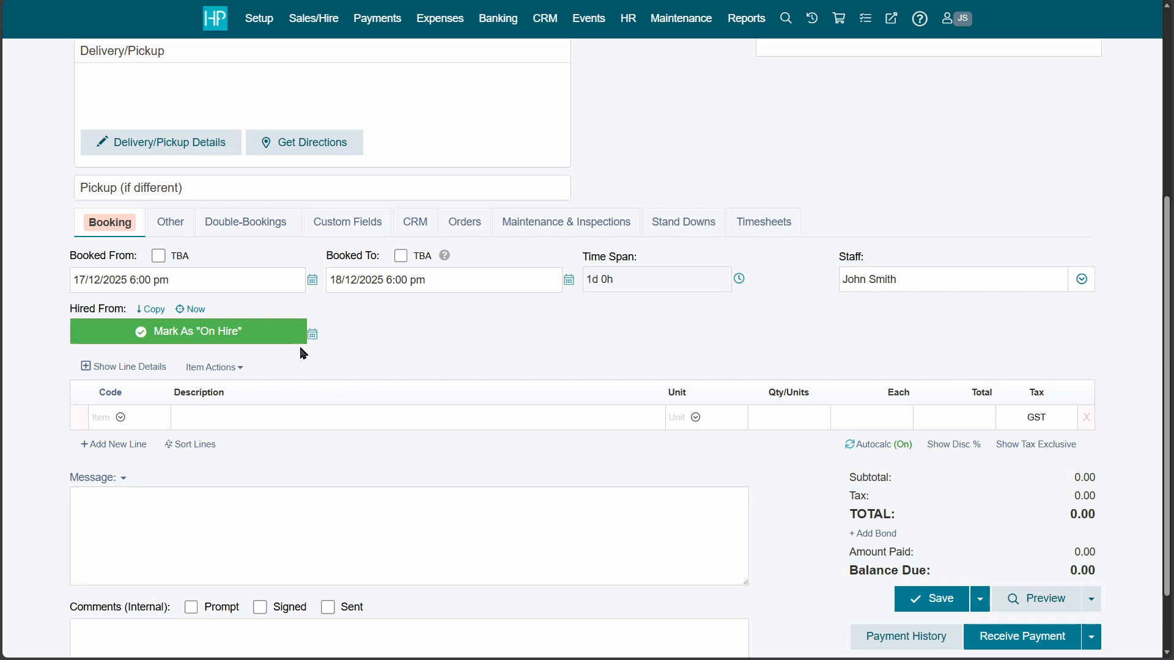
pyautogui.click(314, 337)
pyautogui.click(195, 489)
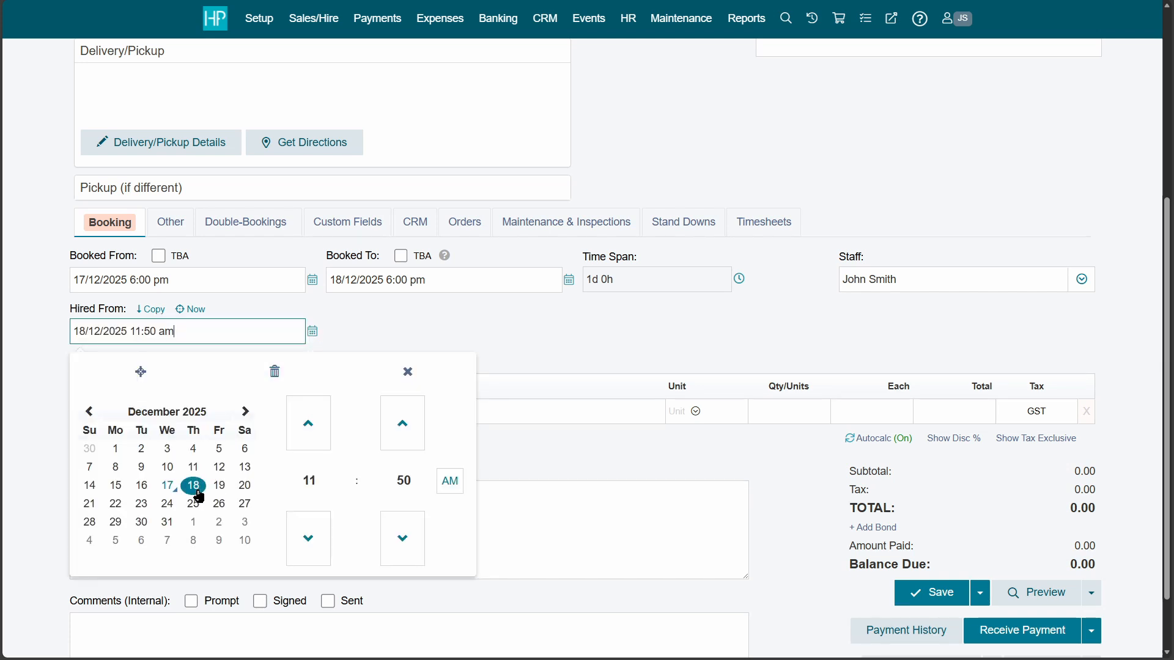
pyautogui.click(440, 374)
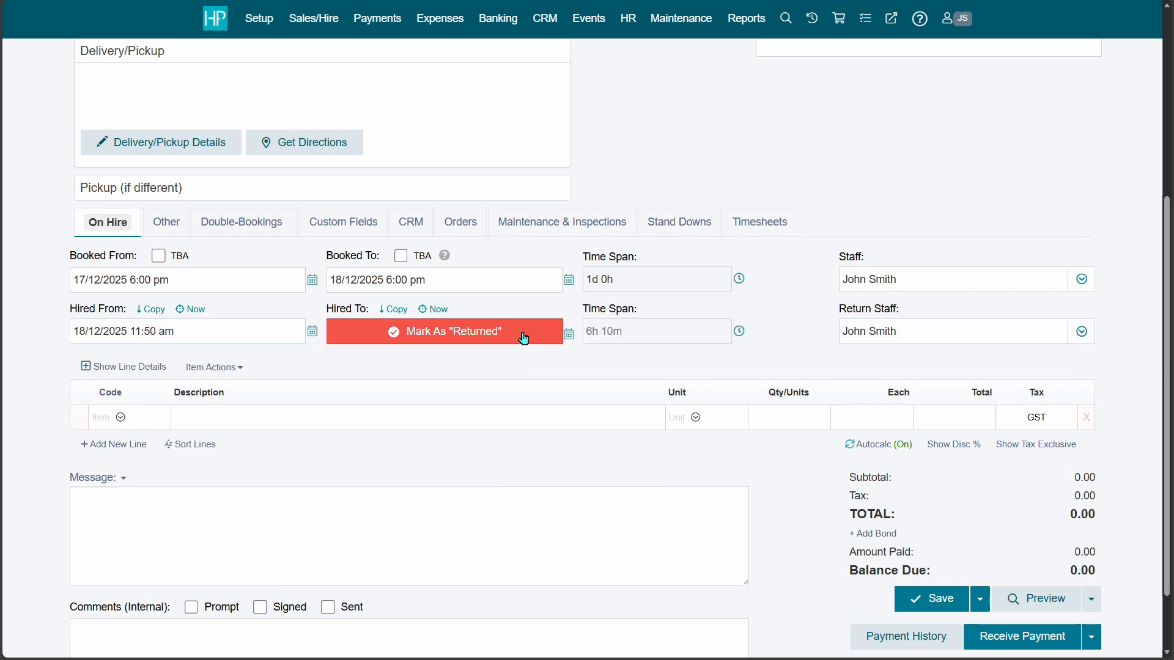
pyautogui.click(567, 336)
pyautogui.click(476, 485)
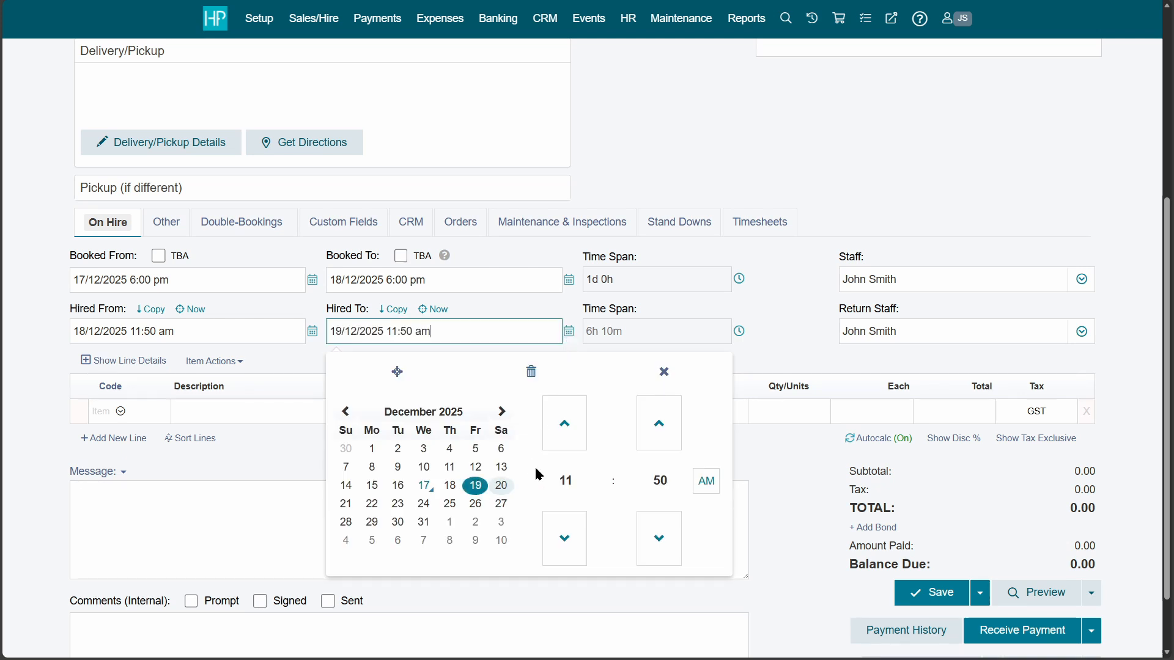
pyautogui.click(798, 356)
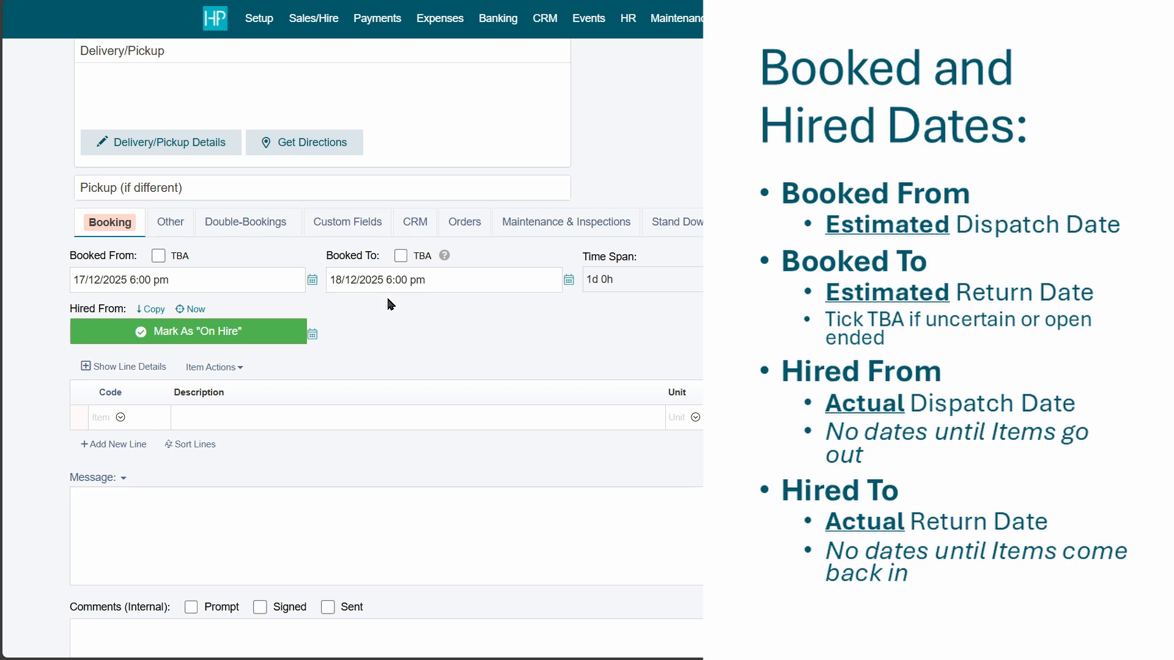
# Toggle TBA on the booked end date, then mark the items On Hire and Returned.
pyautogui.click(401, 257)
pyautogui.click(402, 257)
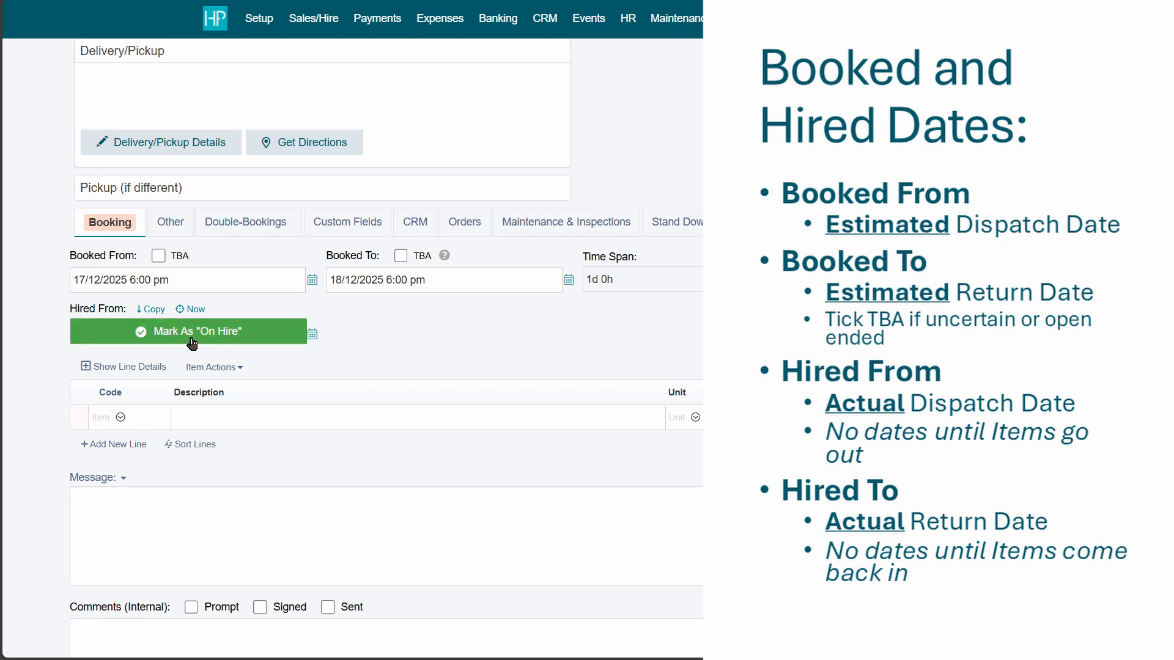
pyautogui.click(243, 339)
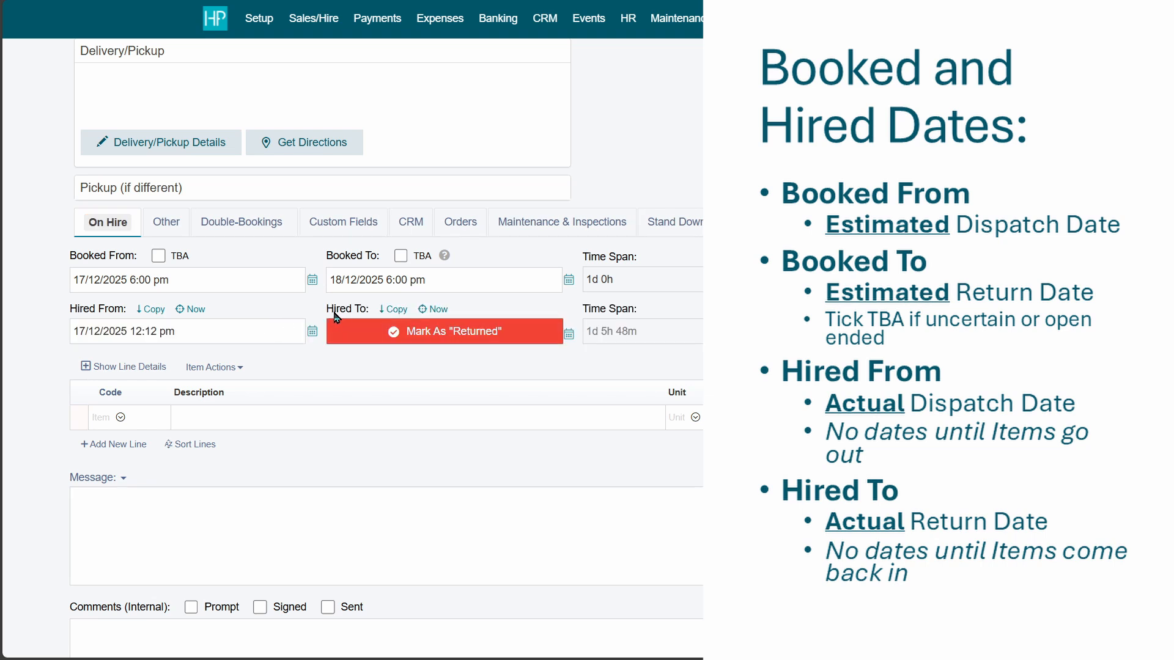
pyautogui.moveTo(334, 313)
pyautogui.mouseDown()
pyautogui.moveTo(361, 317)
pyautogui.moveTo(332, 315)
pyautogui.mouseUp()
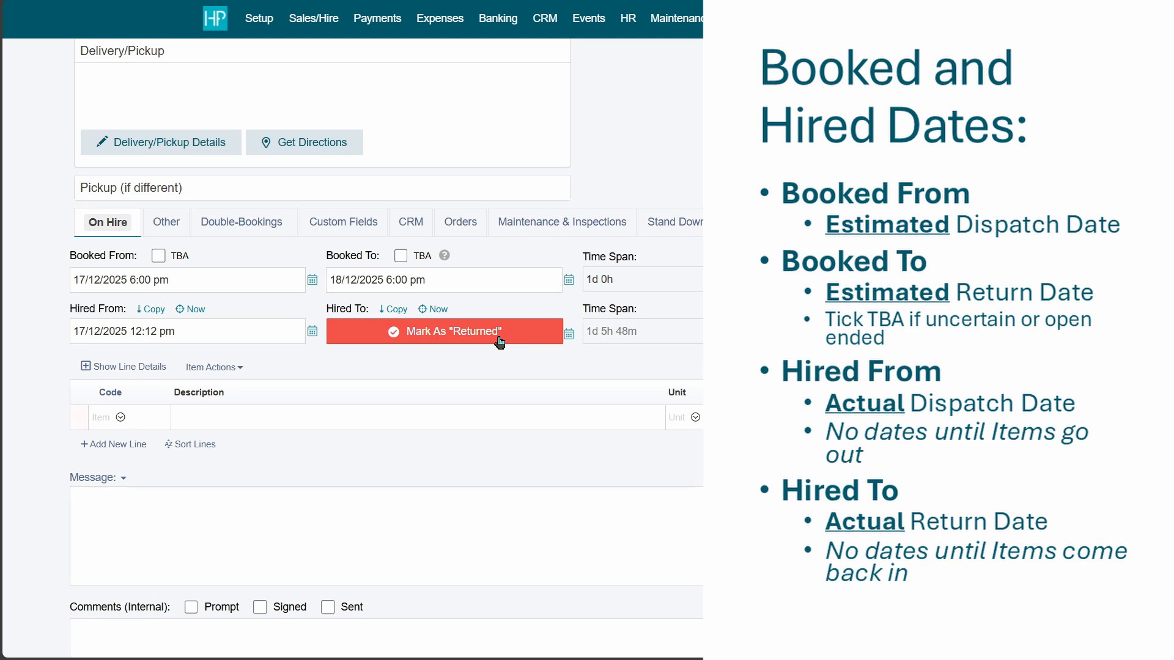
pyautogui.click(392, 313)
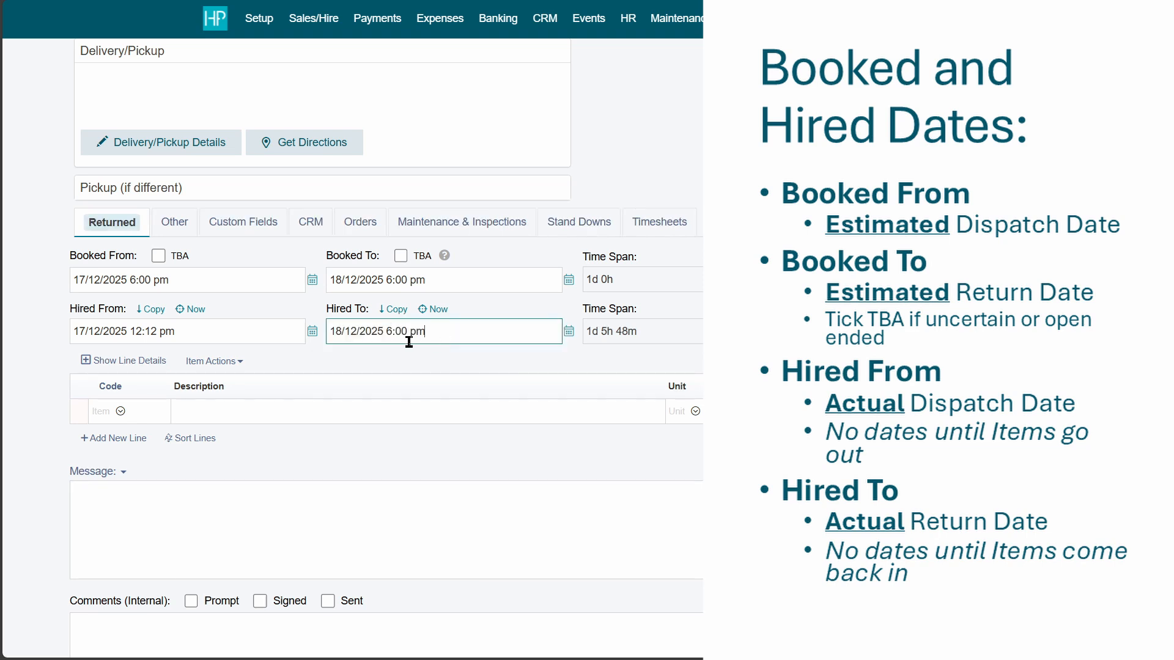
pyautogui.click(224, 337)
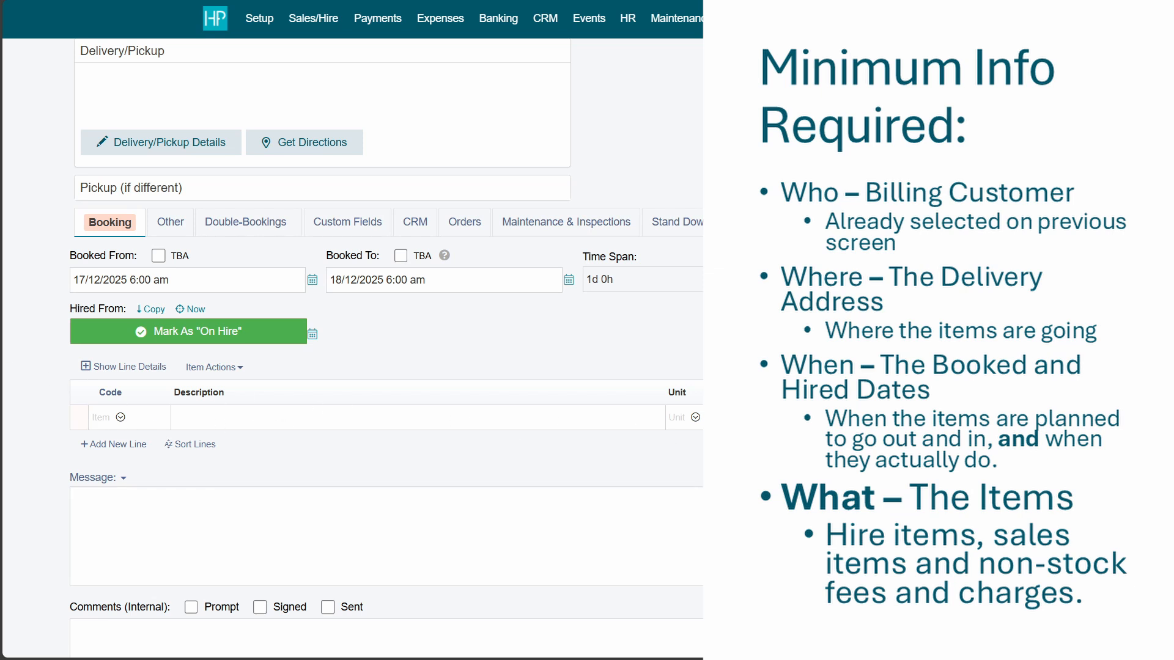
# Show the discount percentage column and add Trestle Table and Excavator line items.
pyautogui.click(121, 417)
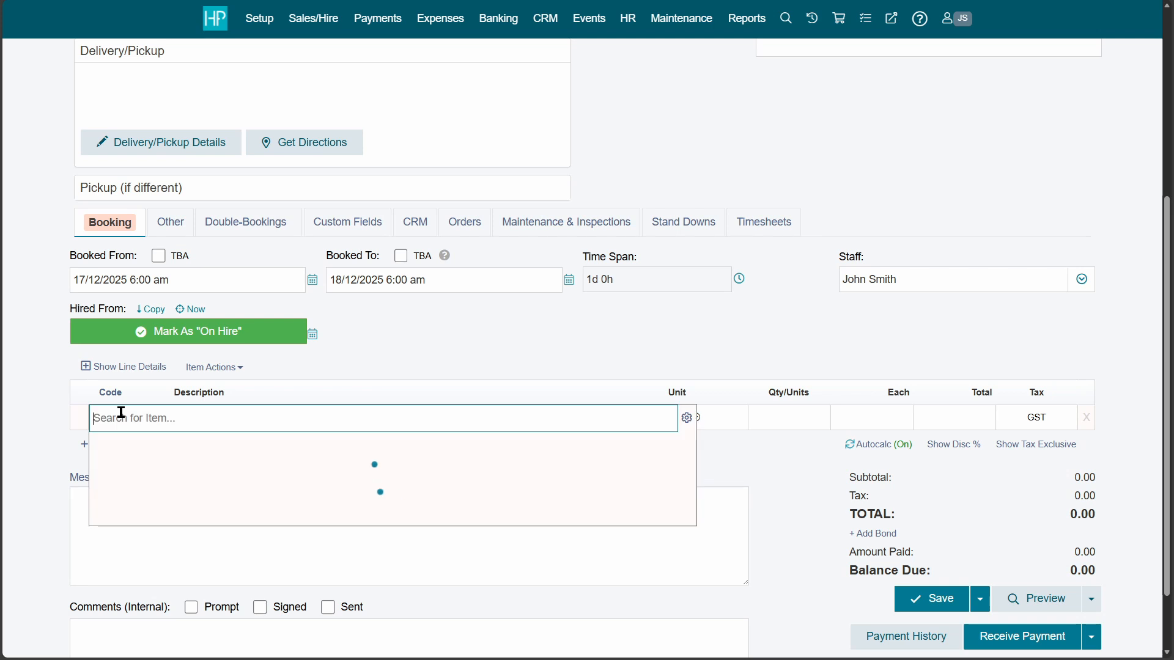
pyautogui.click(794, 501)
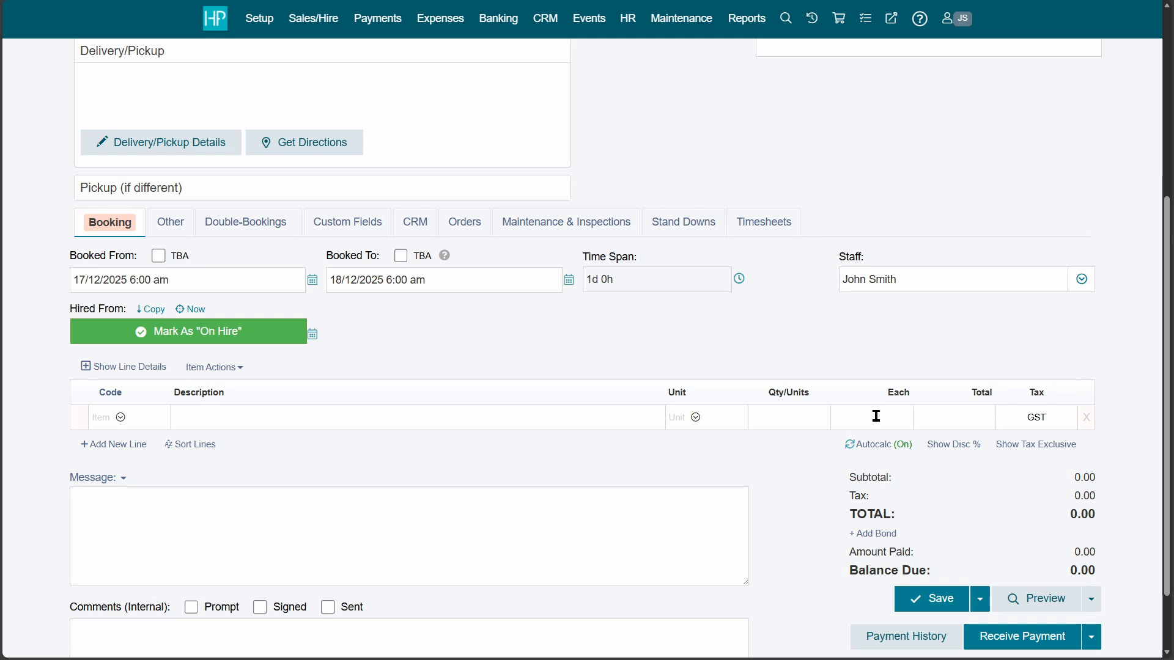
pyautogui.click(957, 445)
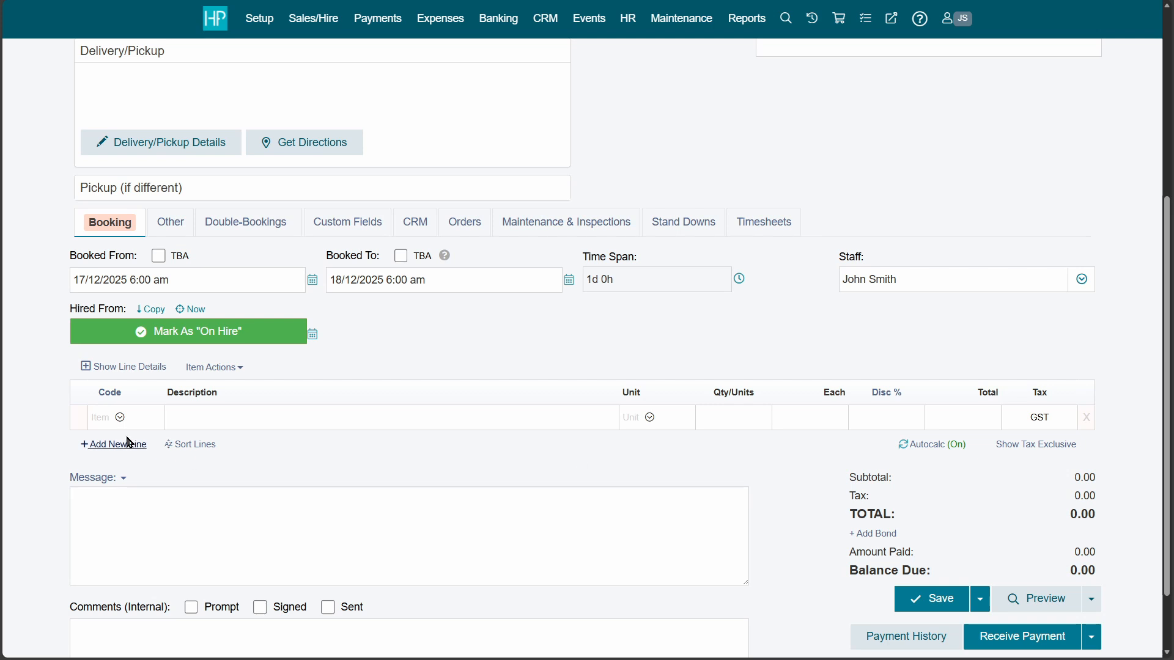
pyautogui.click(117, 420)
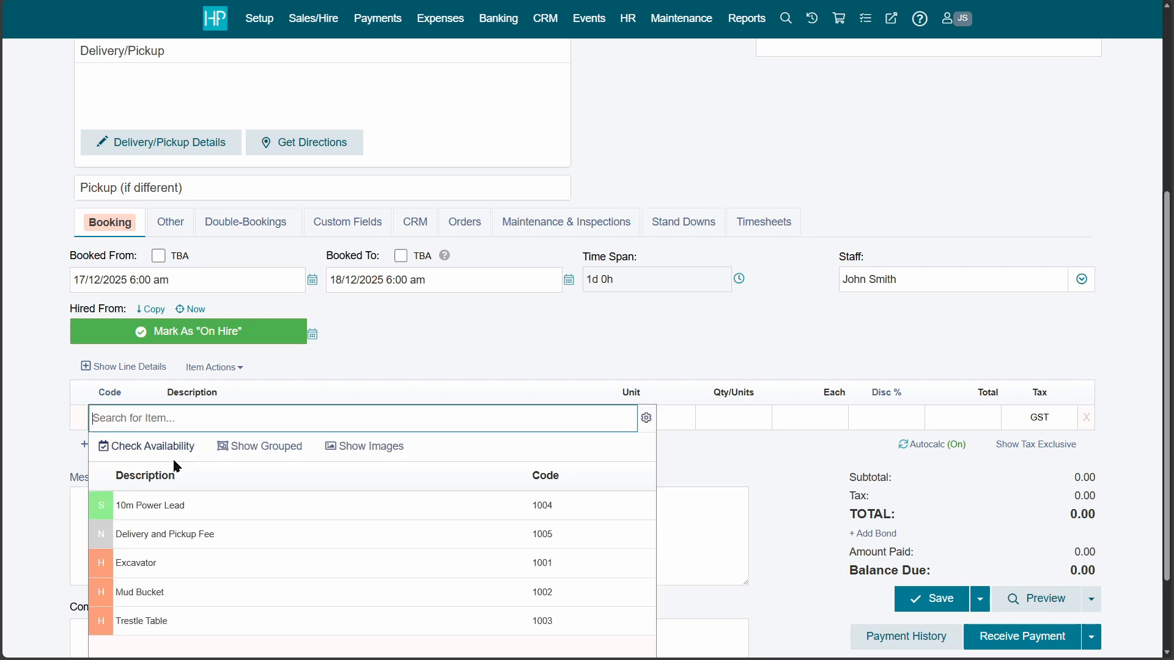
pyautogui.click(174, 622)
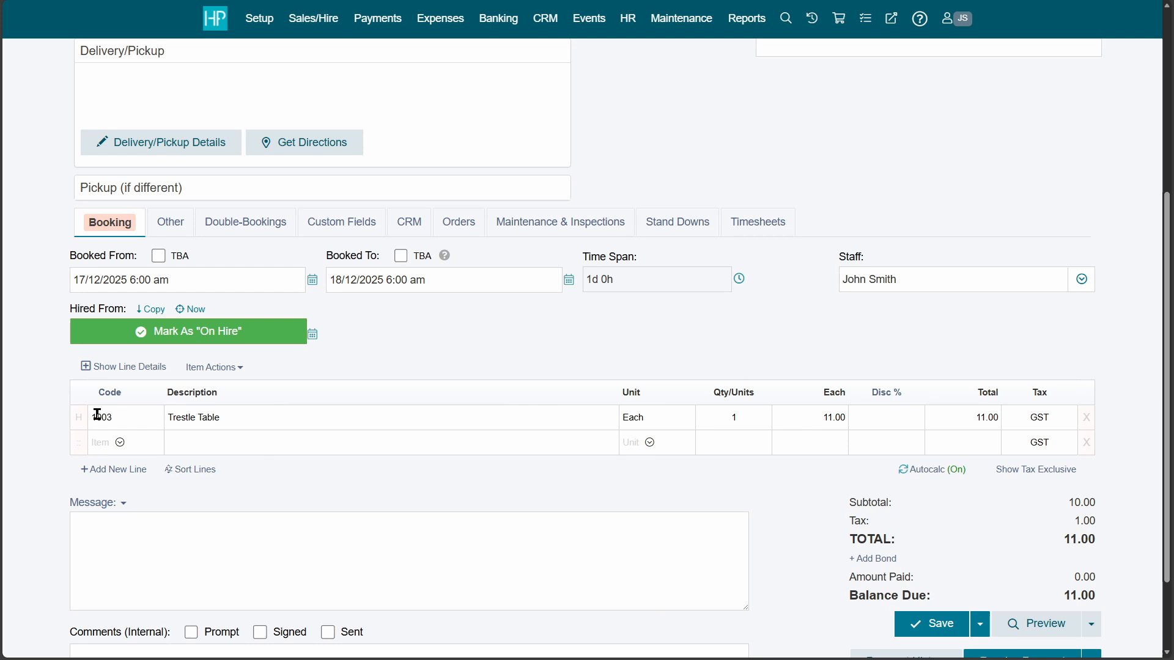
pyautogui.click(125, 445)
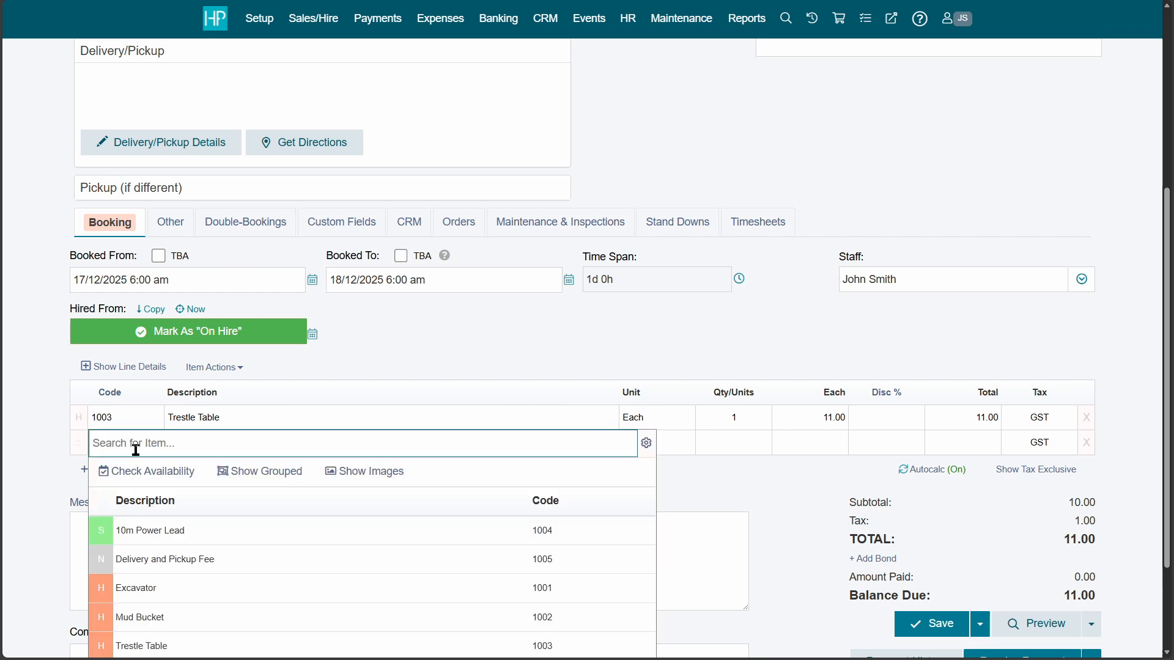
pyautogui.click(196, 599)
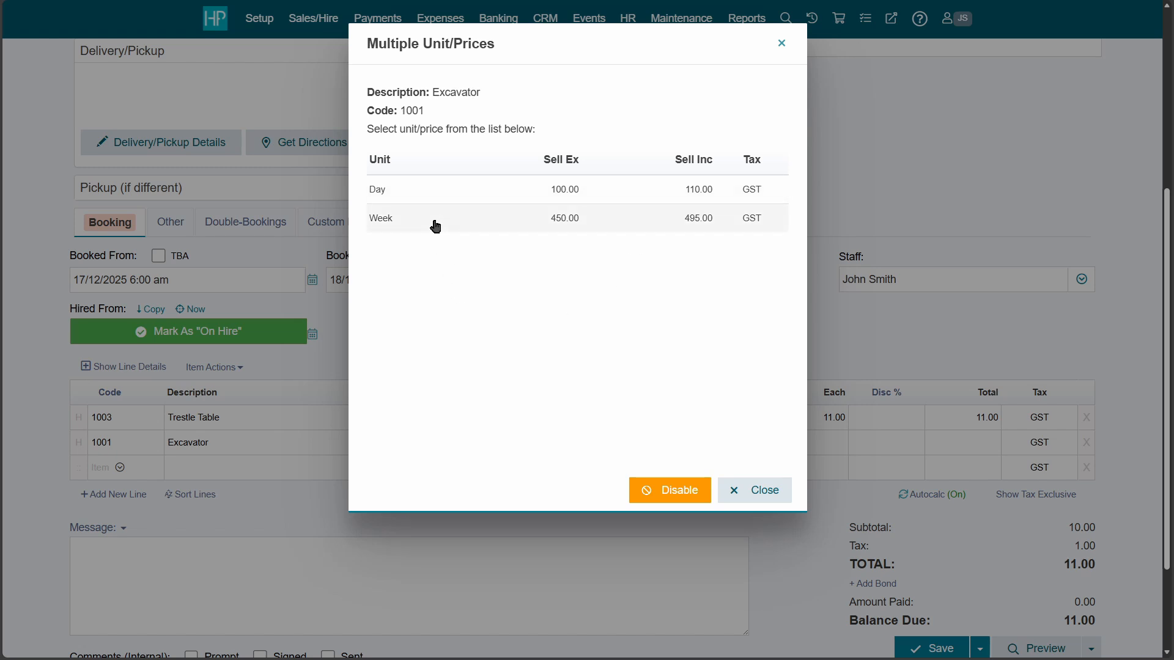
# Dismiss the unit and price choice, delete the Excavator line and add Excavator again.
pyautogui.click(692, 497)
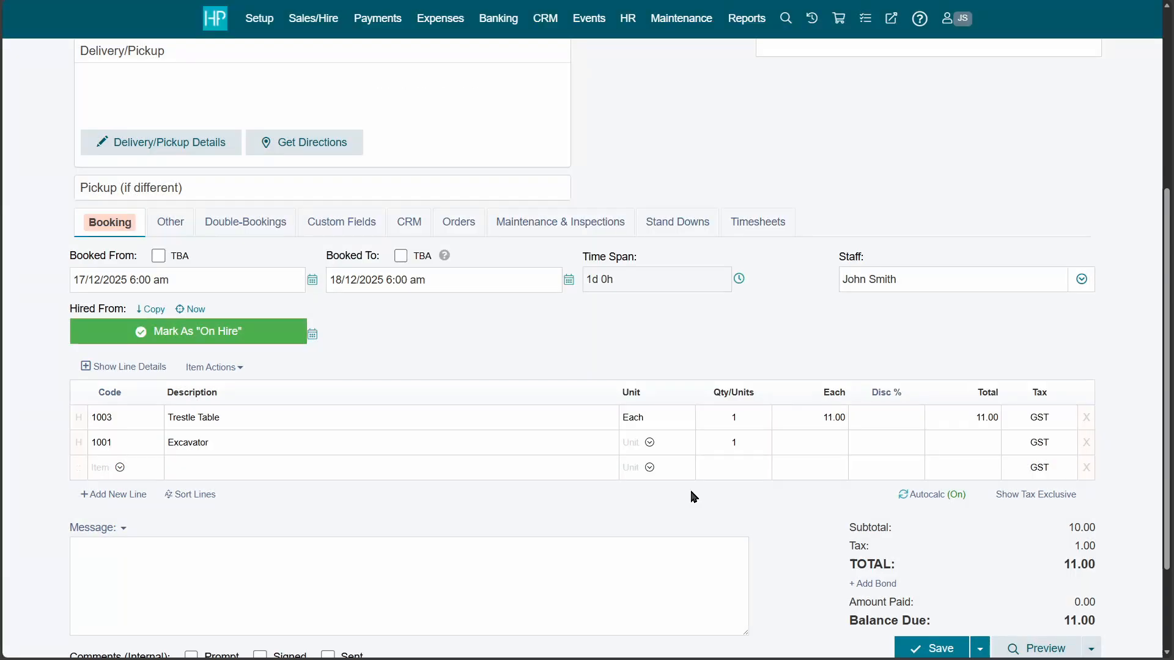
pyautogui.click(1086, 443)
pyautogui.click(120, 442)
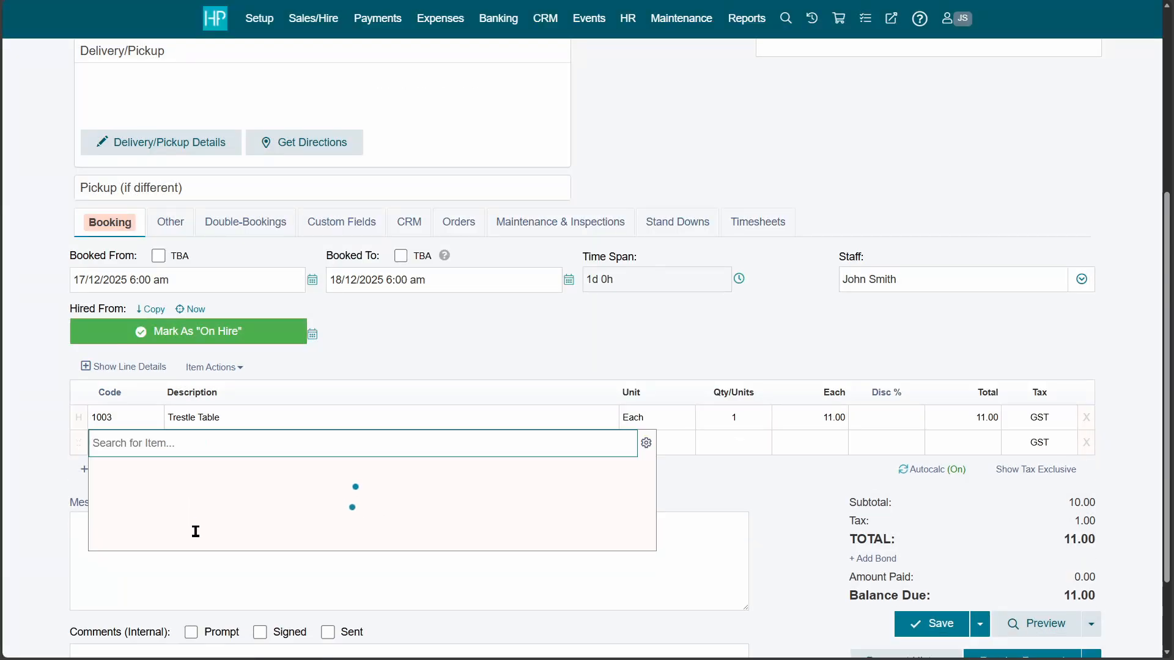
pyautogui.click(176, 597)
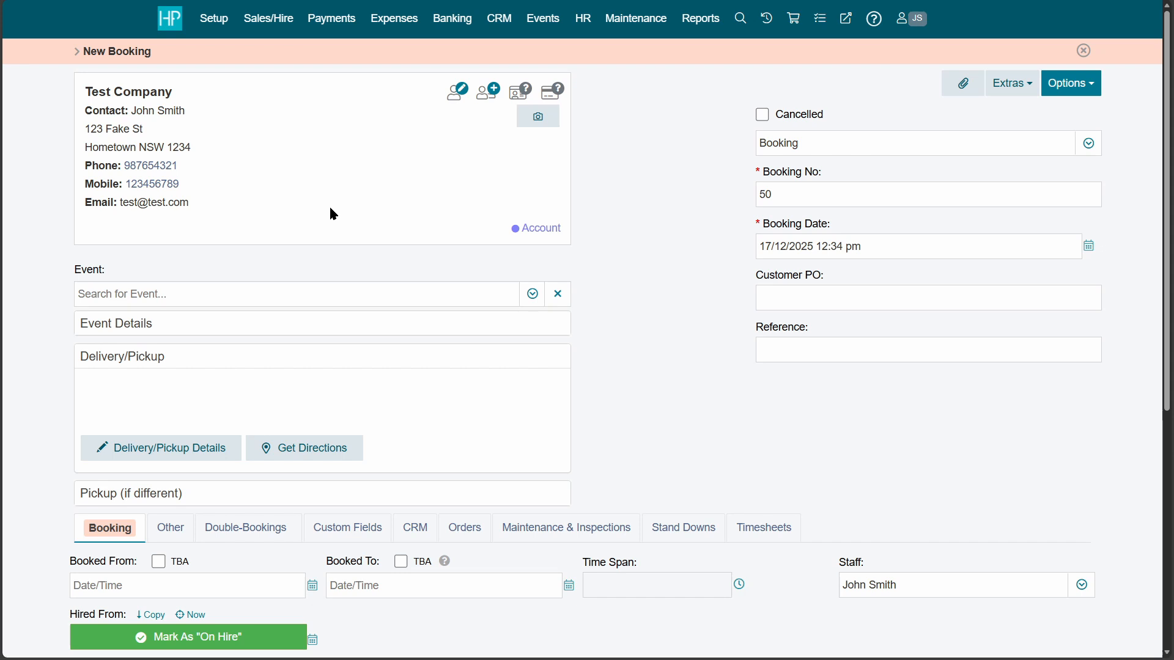
# Set the delivery address to the customer's billing address with Delivery & Pickup Required.
pyautogui.click(179, 458)
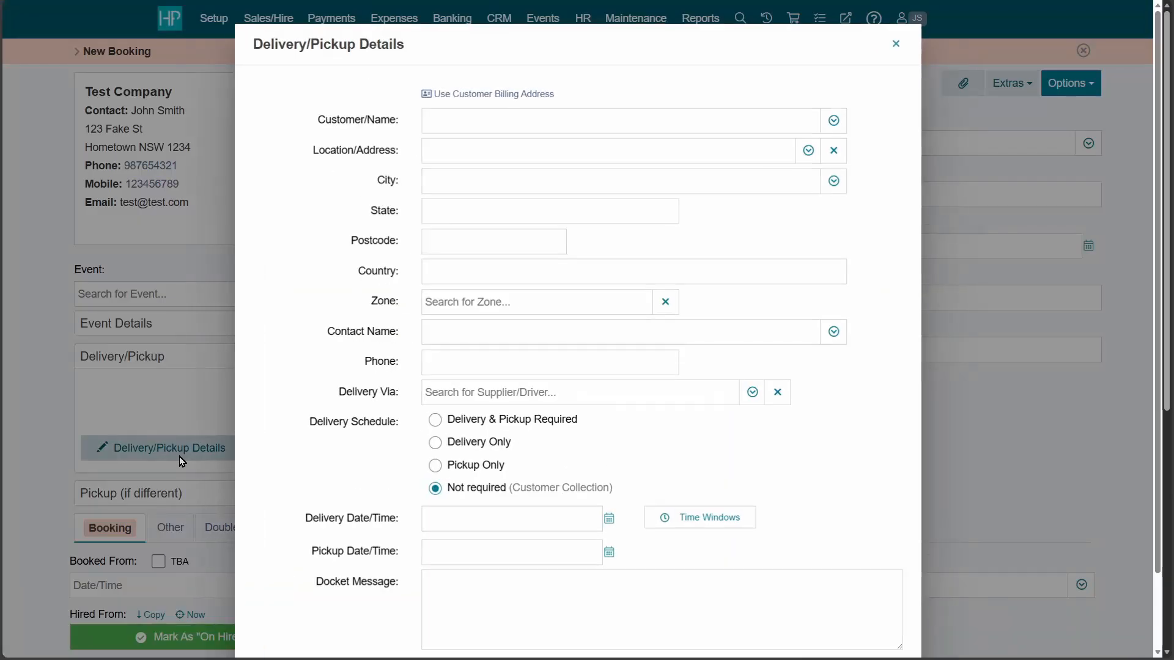
pyautogui.click(505, 94)
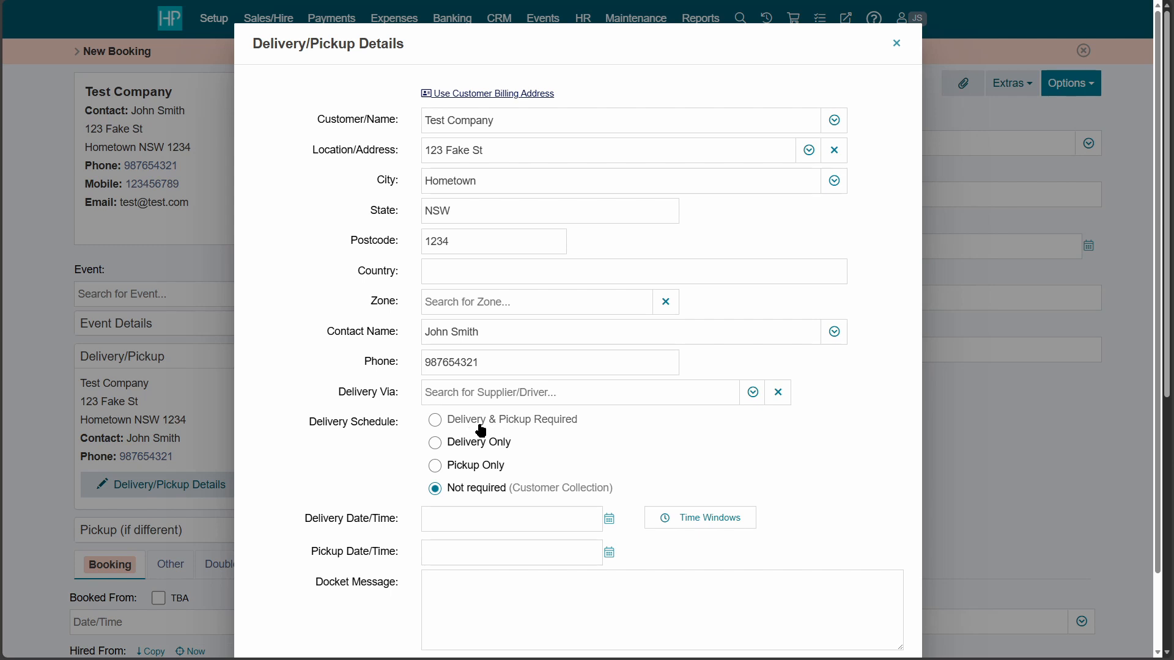
pyautogui.click(523, 423)
pyautogui.scroll(-2, 611, 424)
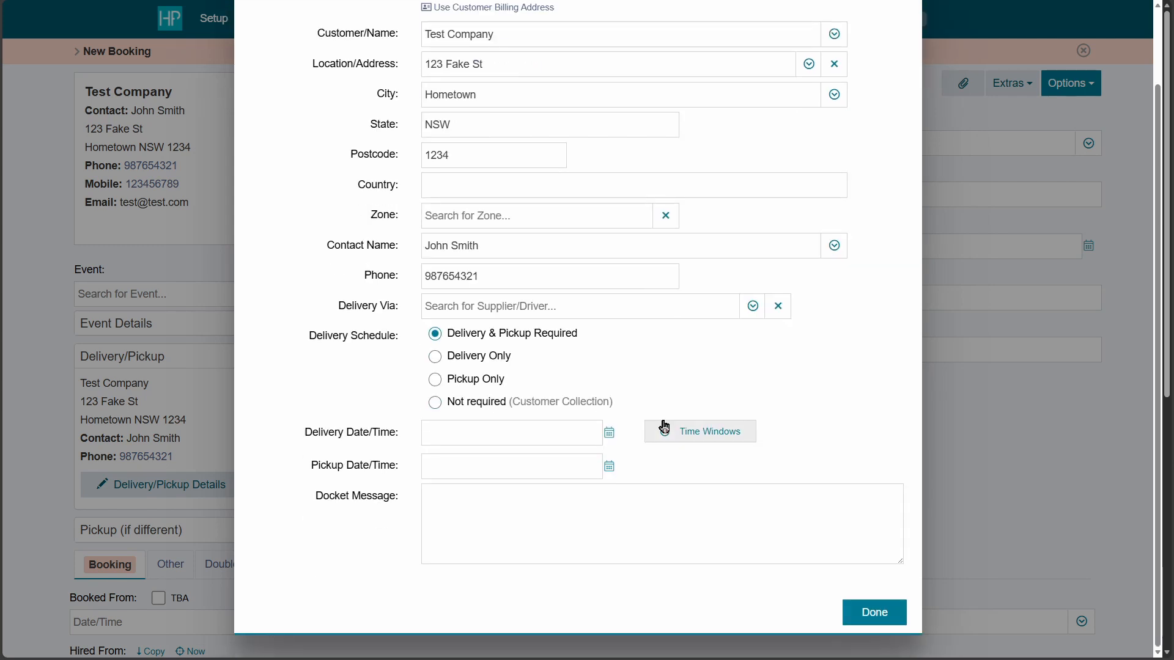
pyautogui.click(868, 616)
# Book the hire from 18/12/2025 9:00 am to 20/12/2025 9:00 am.
pyautogui.scroll(-3, 366, 580)
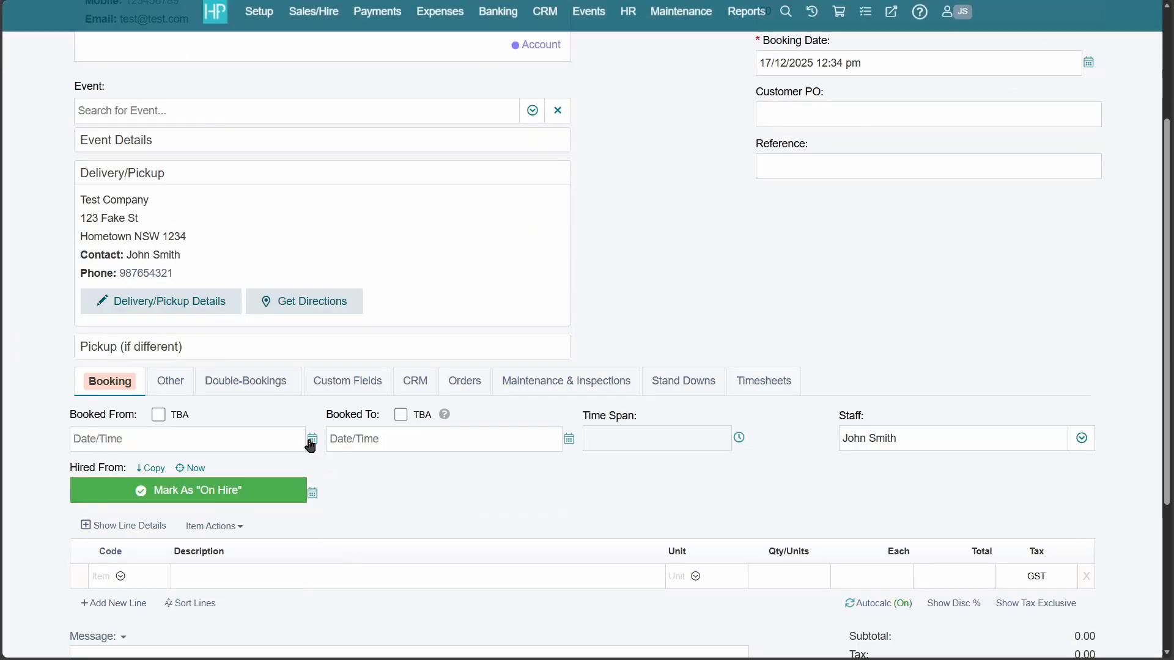
pyautogui.click(310, 440)
pyautogui.click(193, 587)
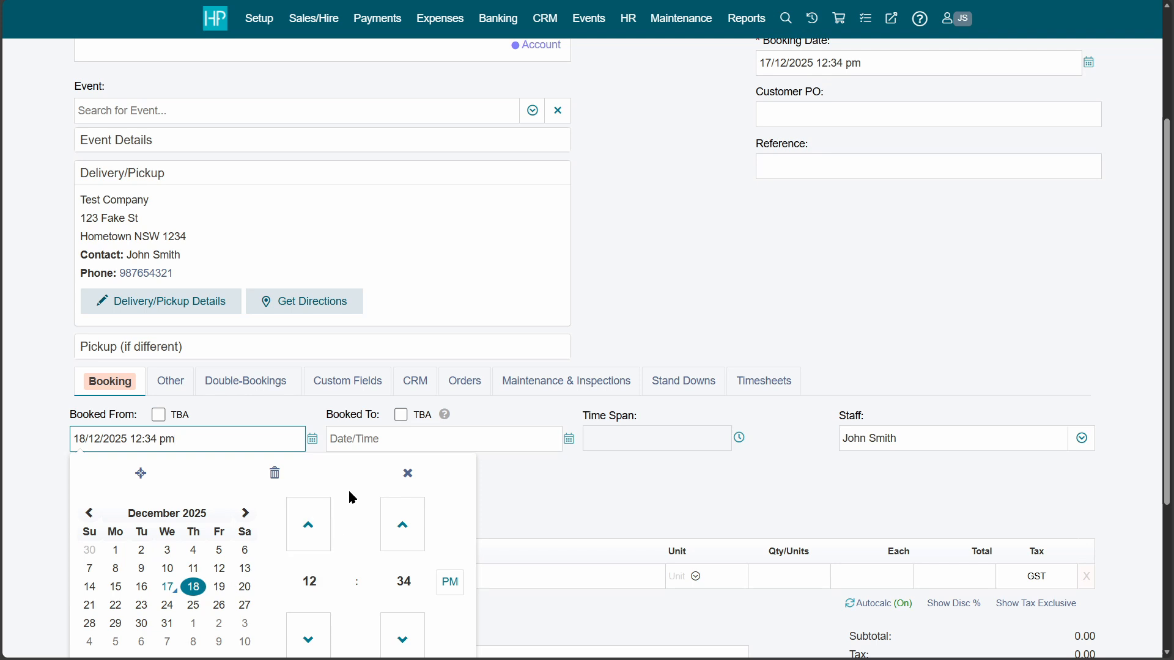
pyautogui.moveTo(243, 442); pyautogui.dragTo(130, 444)
pyautogui.write('9')
pyautogui.click(566, 500)
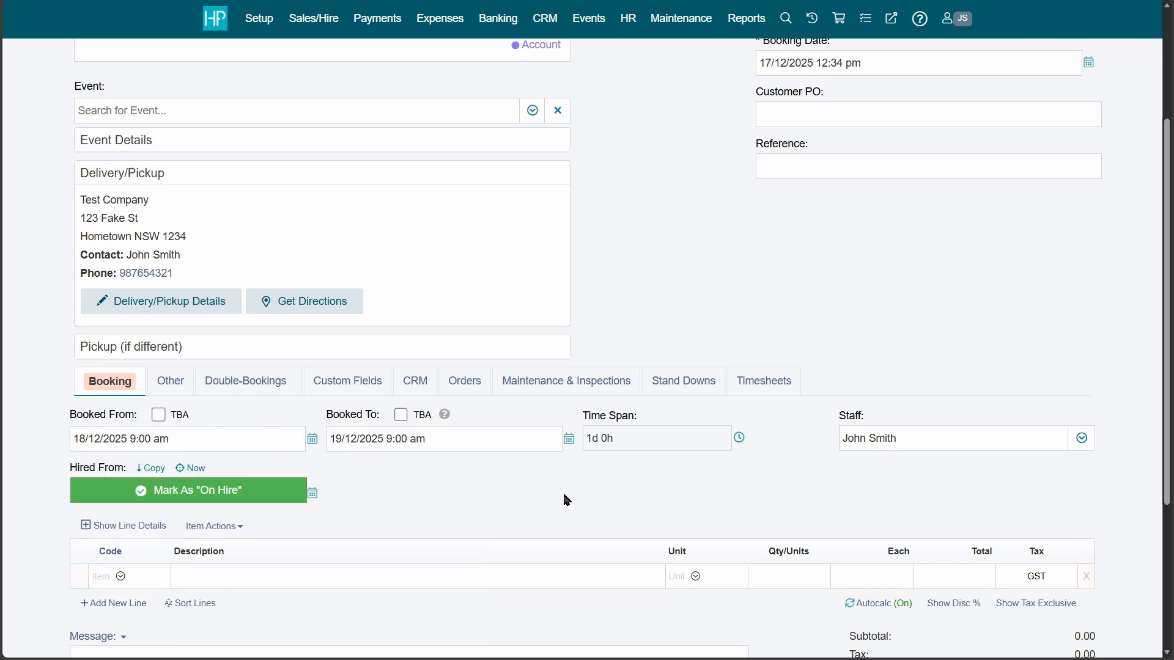
pyautogui.click(569, 440)
pyautogui.click(501, 588)
pyautogui.click(794, 478)
pyautogui.scroll(-2, 715, 494)
# Add Excavator to the booking with its Mud Bucket companion.
pyautogui.click(131, 455)
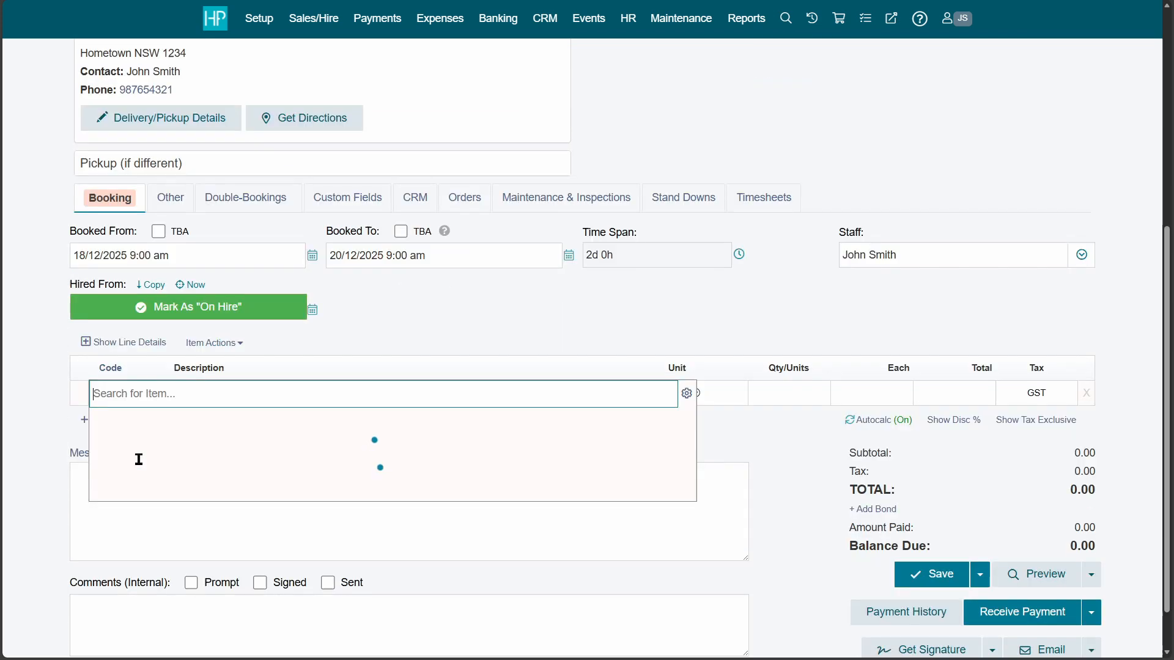
pyautogui.click(166, 539)
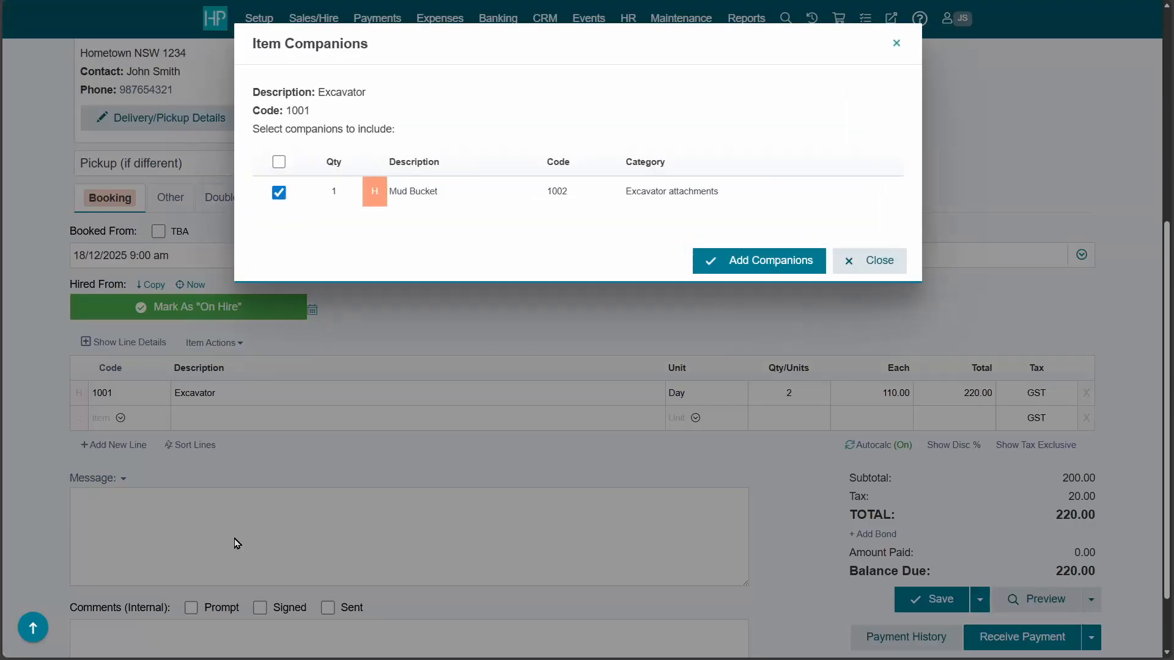
pyautogui.click(758, 264)
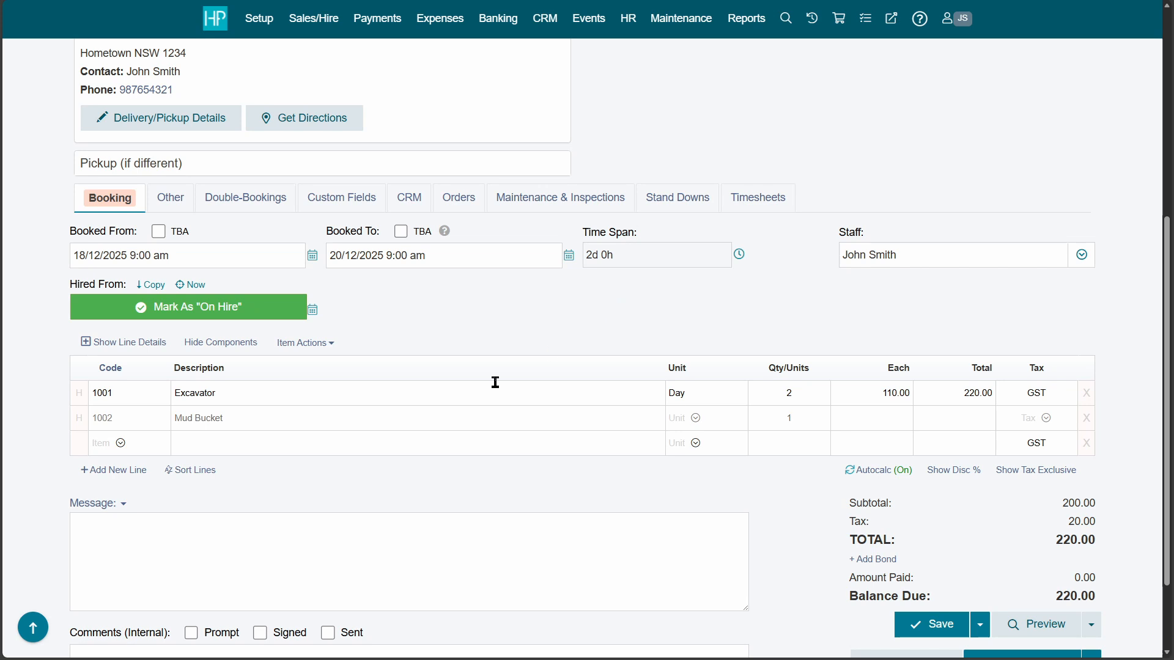
# Add the Delivery and Pickup Fee line and save the 319.00 booking.
pyautogui.click(141, 444)
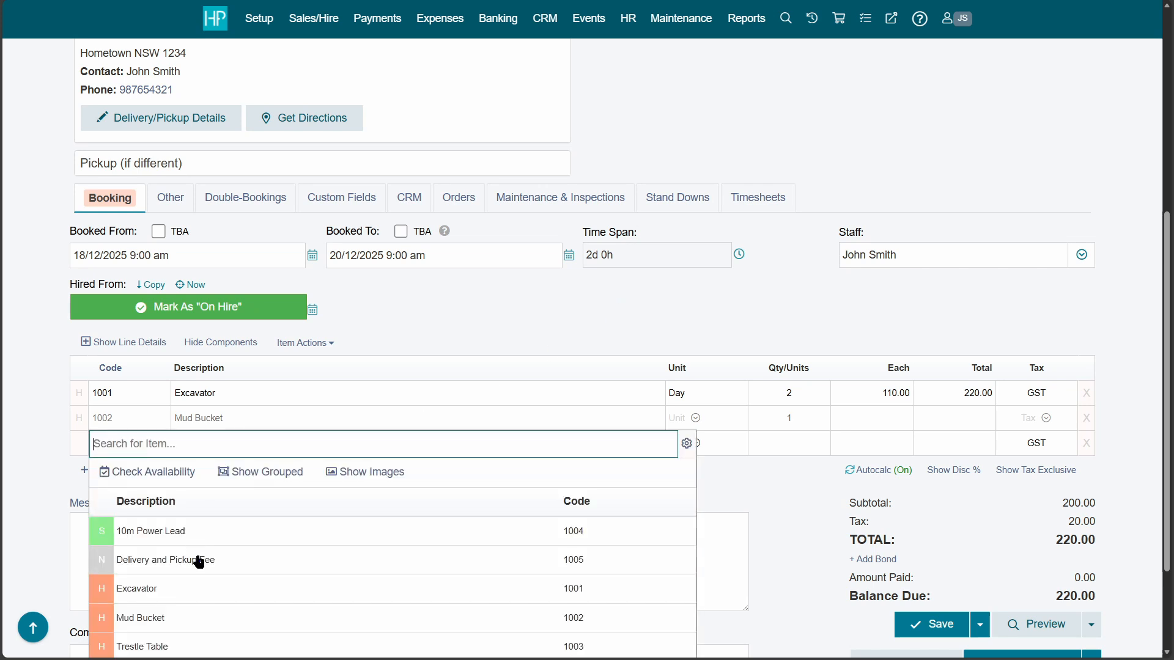
pyautogui.click(199, 561)
pyautogui.scroll(-2, 338, 535)
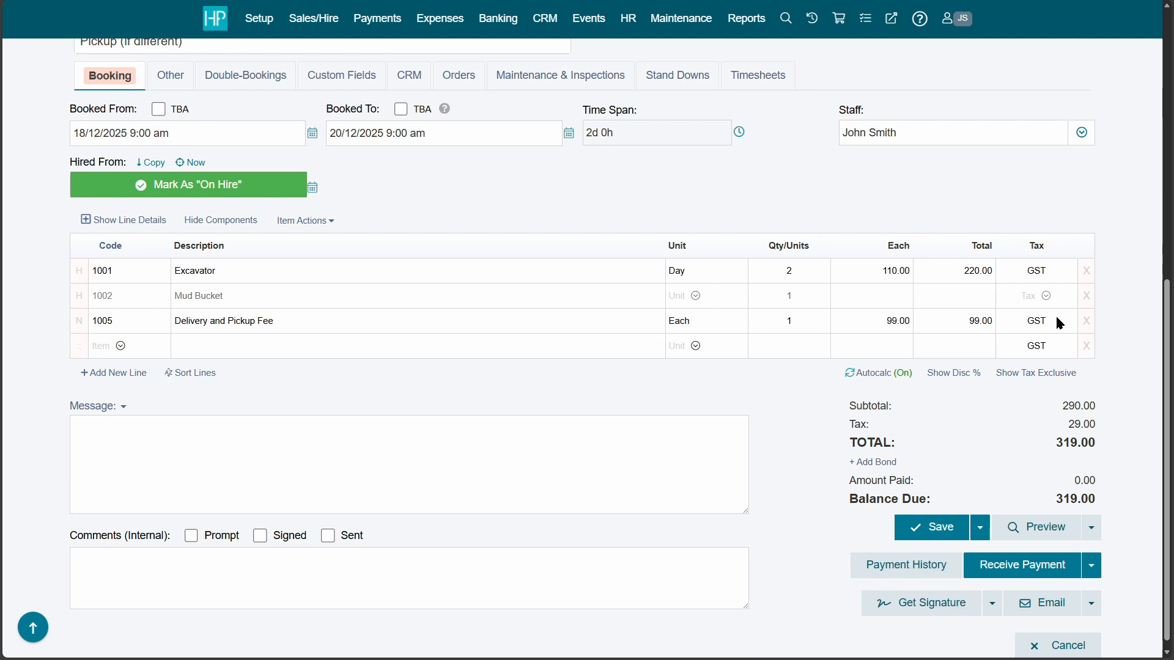
pyautogui.scroll(-1, 638, 340)
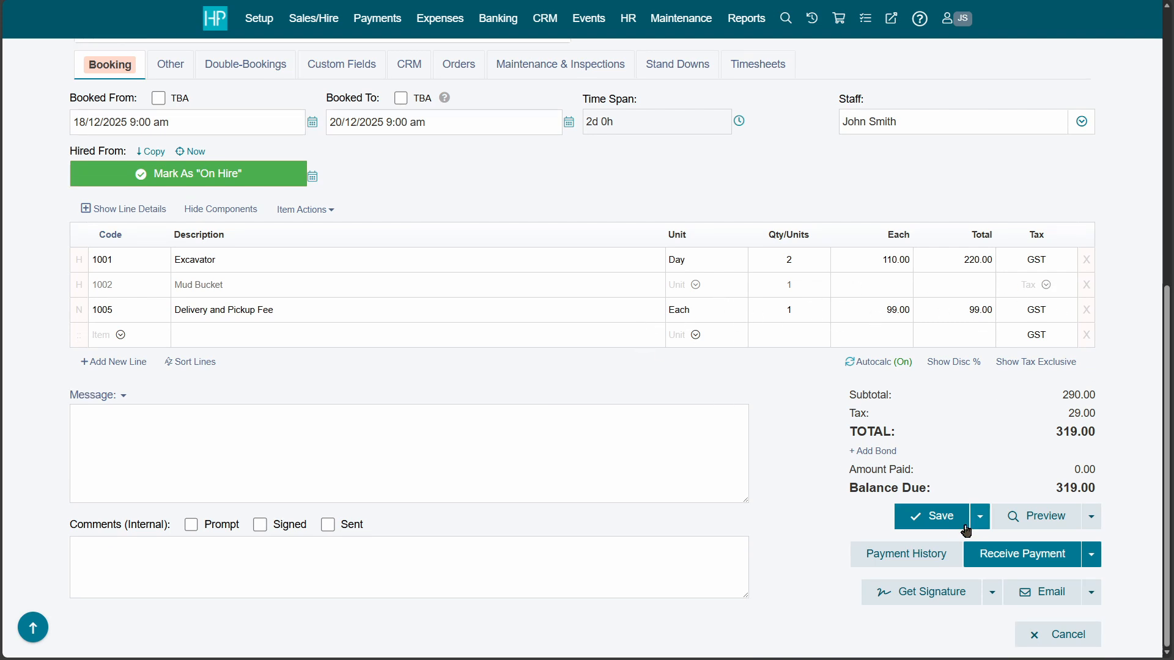
pyautogui.click(960, 524)
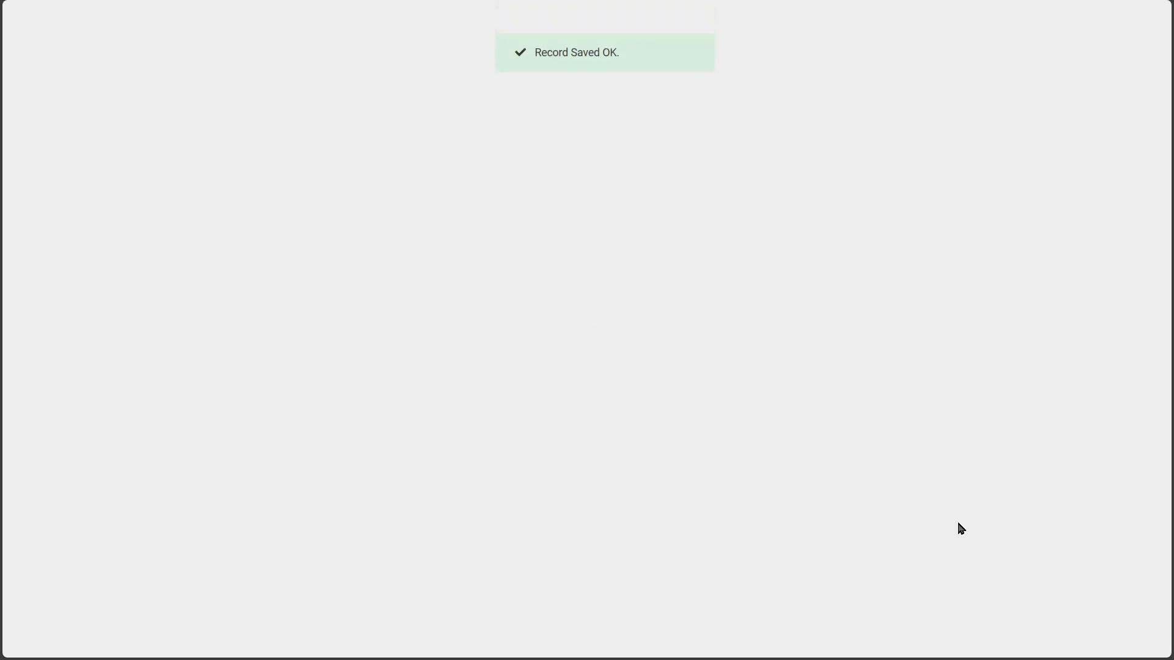